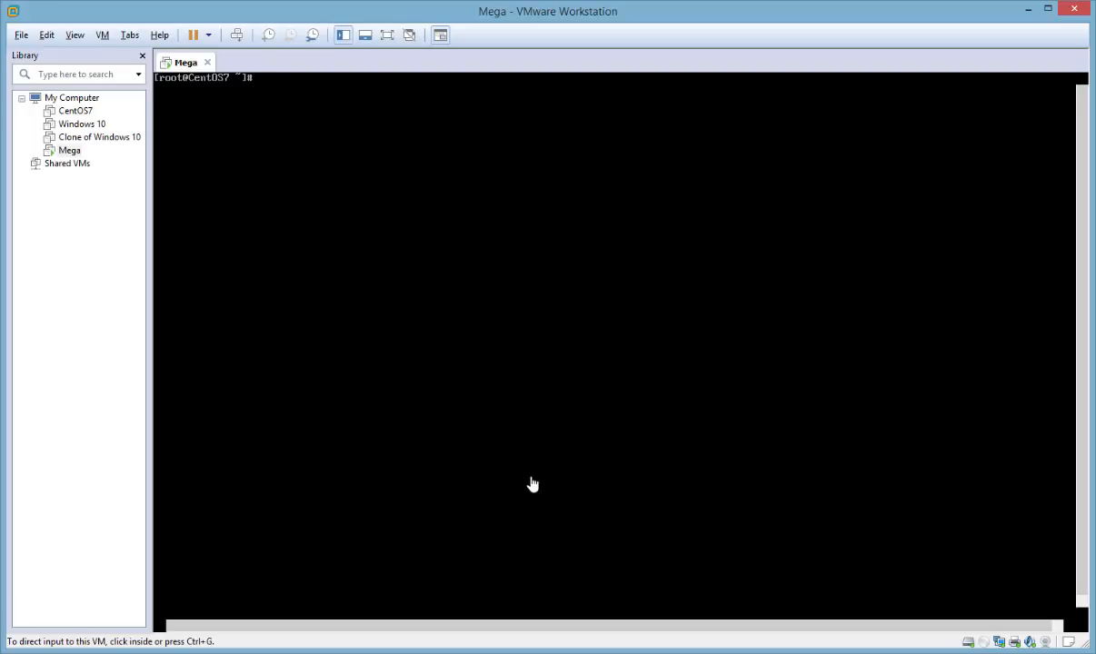
List the disks and partitions of the Mega virtual machine with fdisk -l
click(509, 379)
text(fdisk -l)
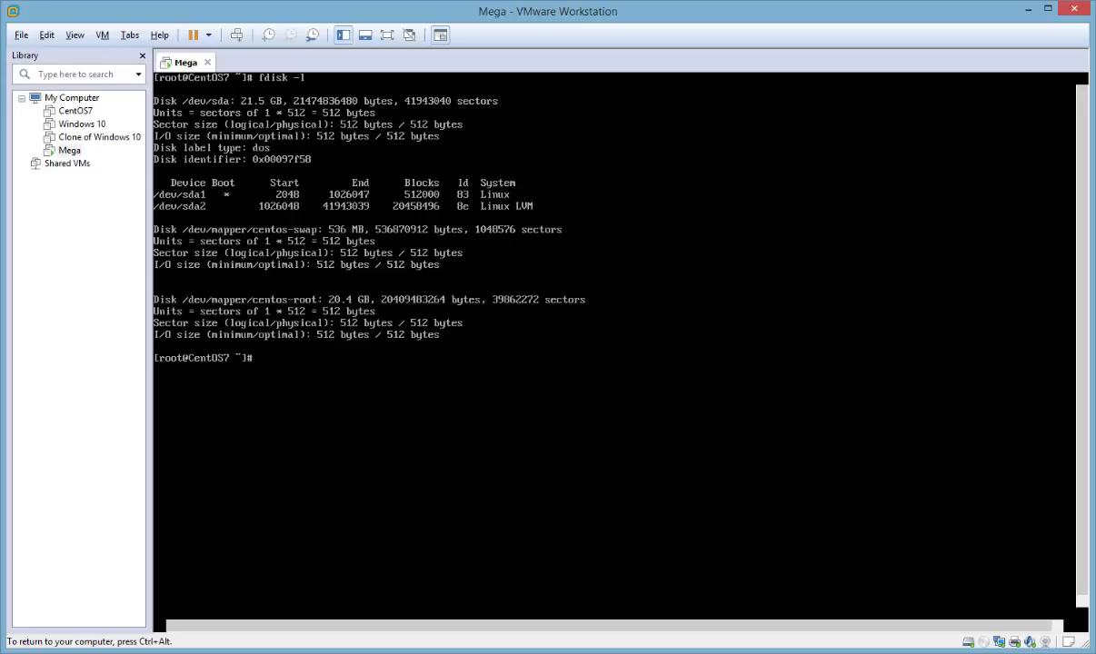
key(ctrl+alt)
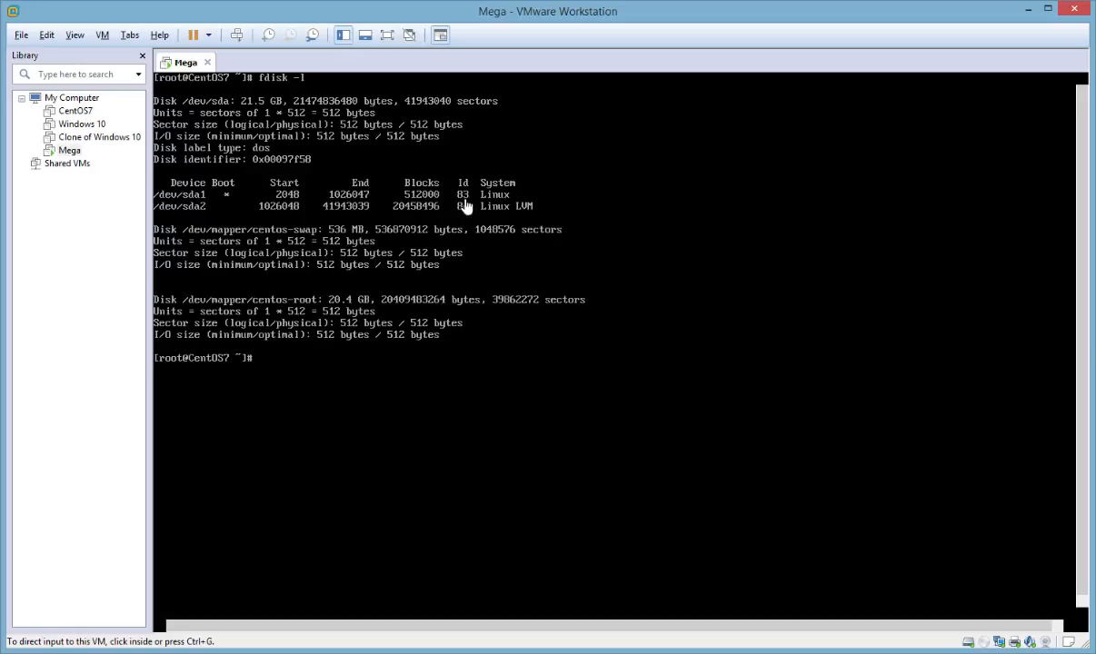
Display the mounted file systems' disk usage in human-readable form with df -h
click(396, 332)
text(df -h)
key(Return)
key(ctrl+alt)
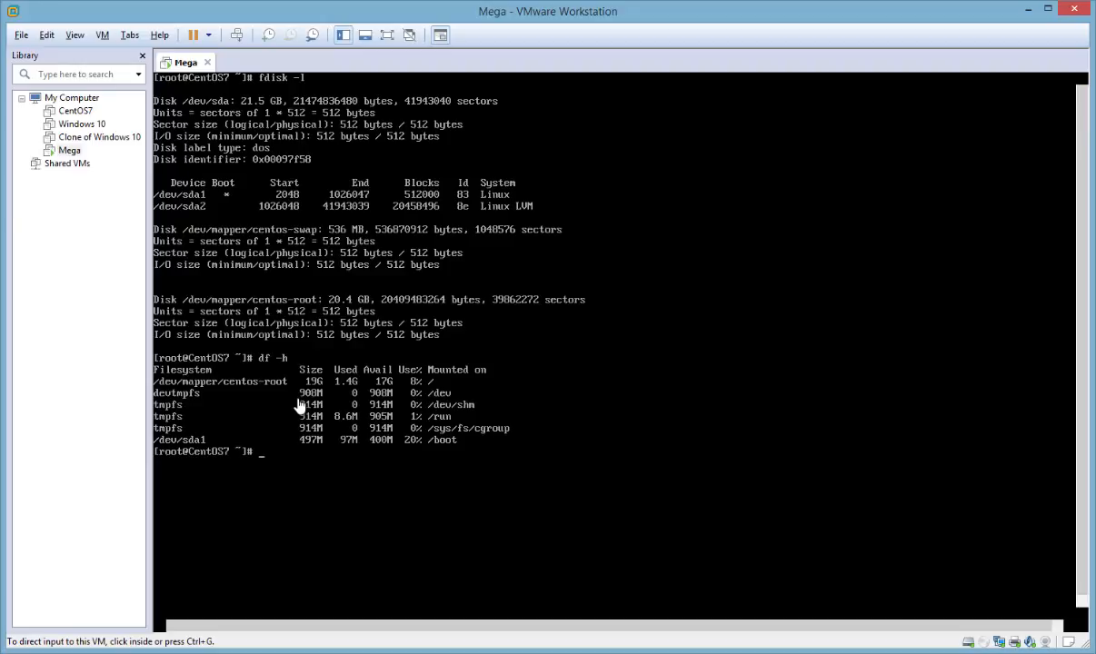
Examine the hard disk settings and disk utilities of the running Mega virtual machine, and close its settings without changes
click(433, 375)
right_click(69, 149)
mouse_move(167, 372)
click(113, 403)
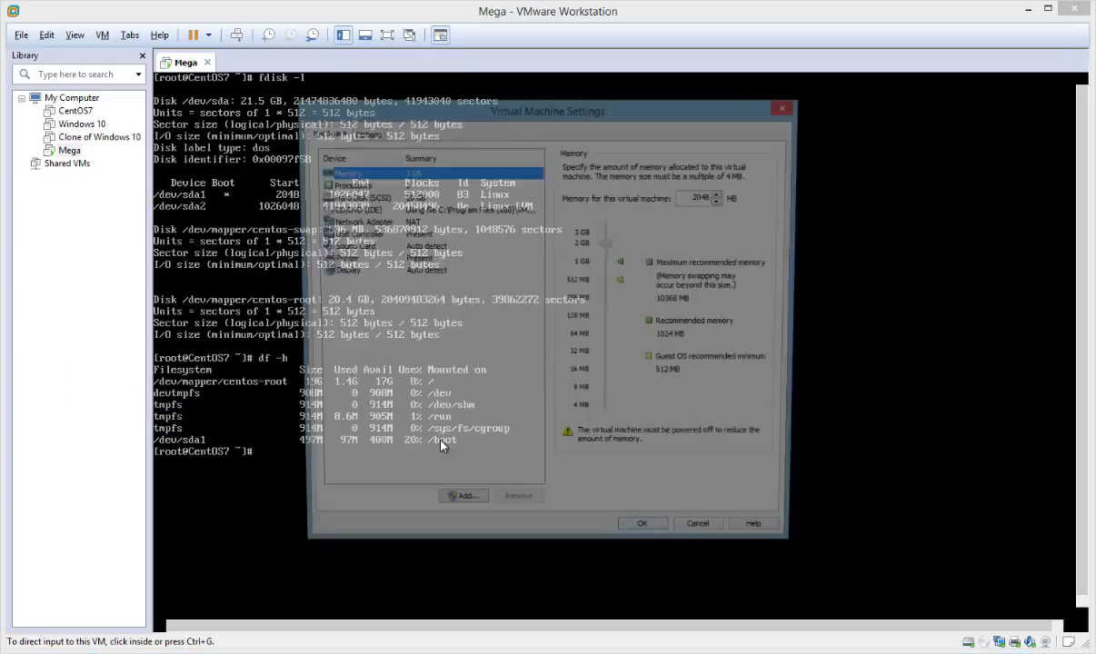
click(364, 197)
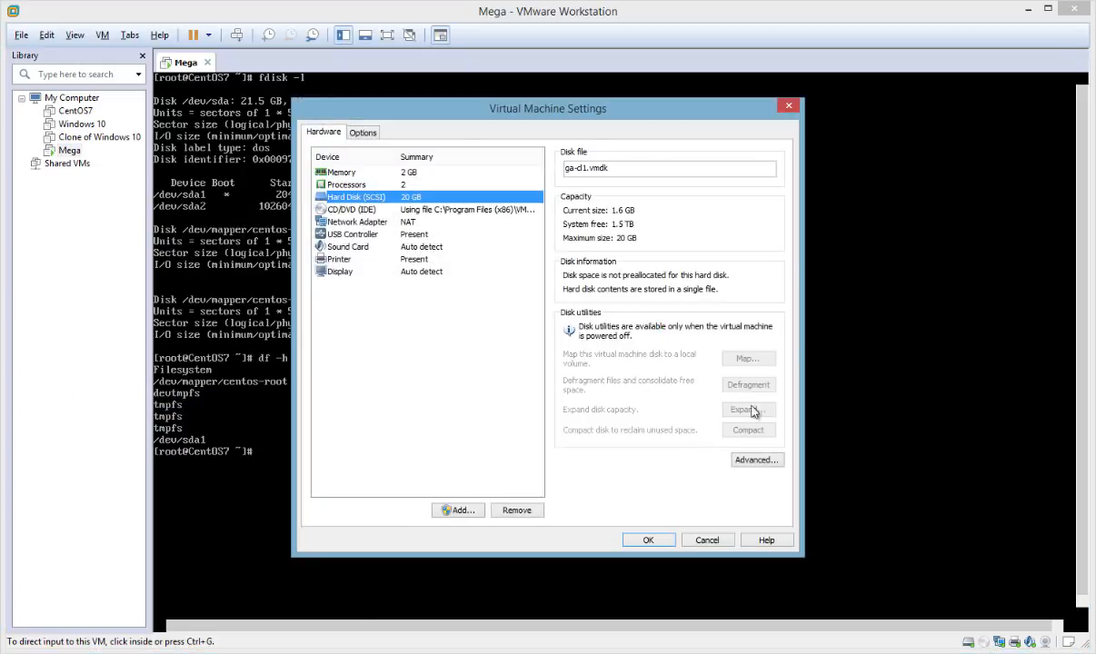
click(705, 539)
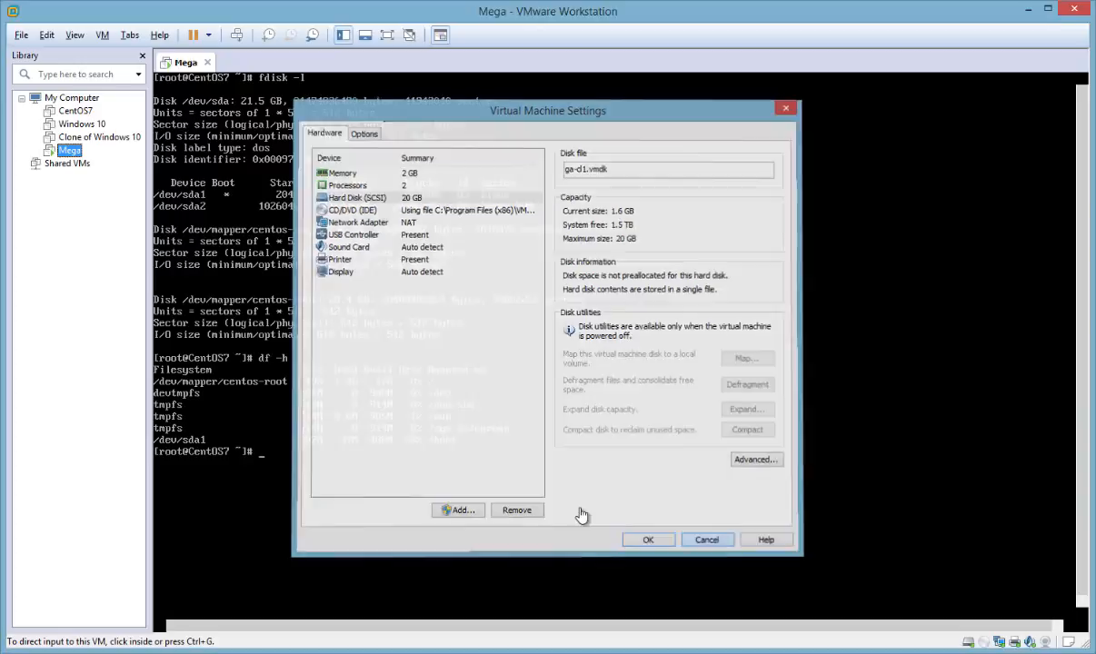
Shut down the Mega virtual machine from its shell with shutdown -h now
click(577, 513)
text(shutd)
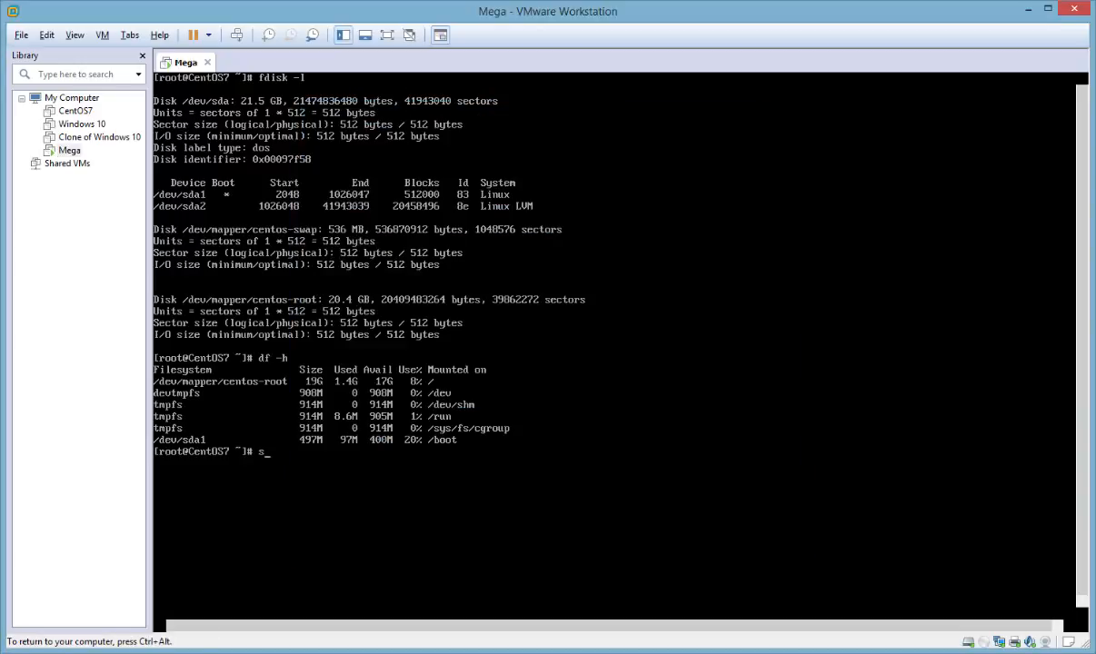
text(own -g)
key(BackSpace)
text(h now)
key(Return)
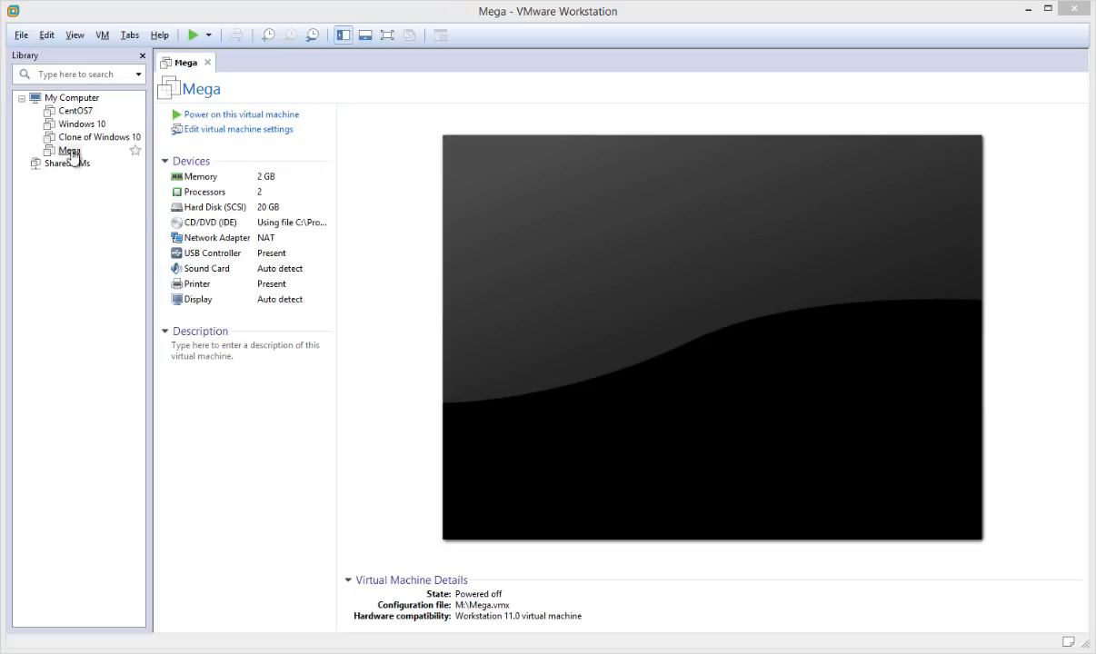
Expand the Mega virtual machine's SCSI hard disk to a maximum size of 30 GB and accept the settings
right_click(70, 151)
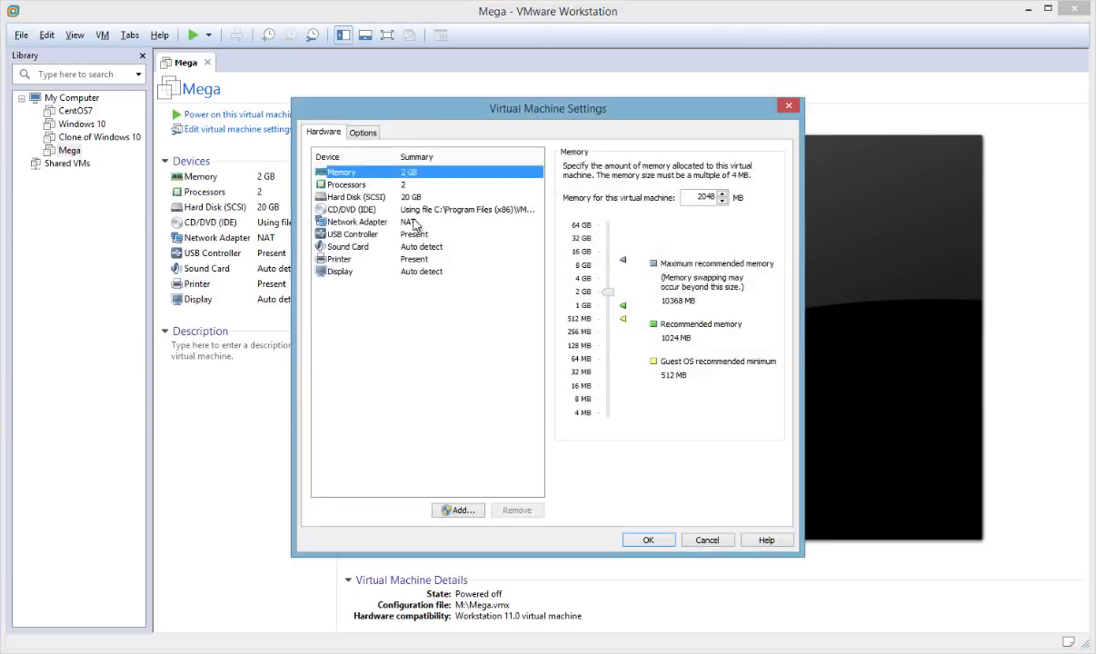
click(408, 199)
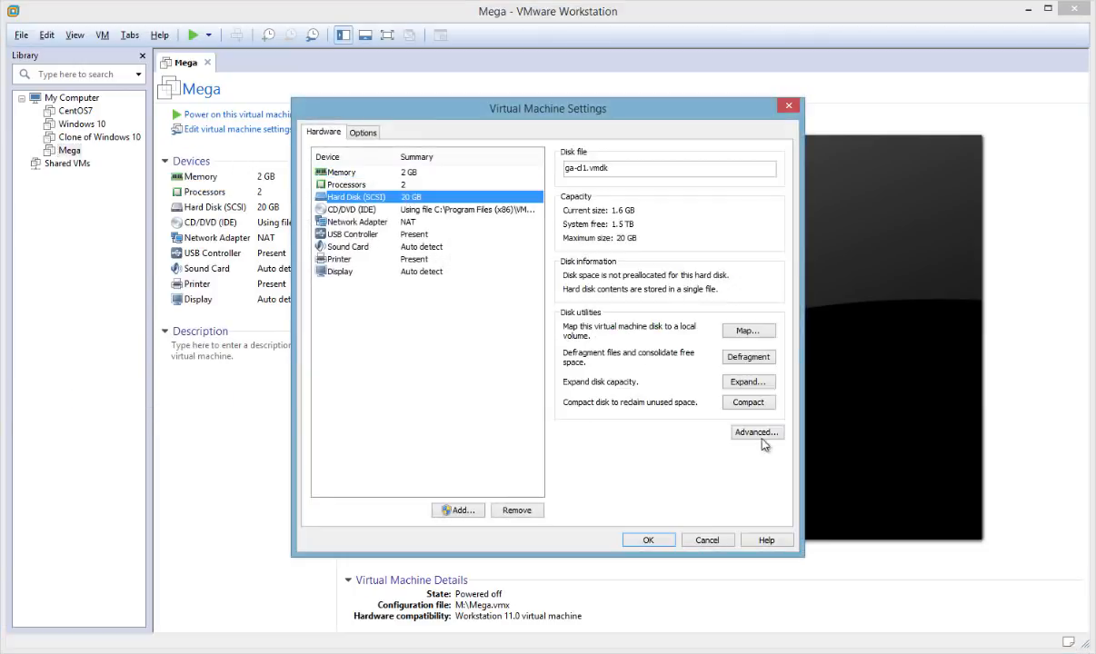
click(743, 383)
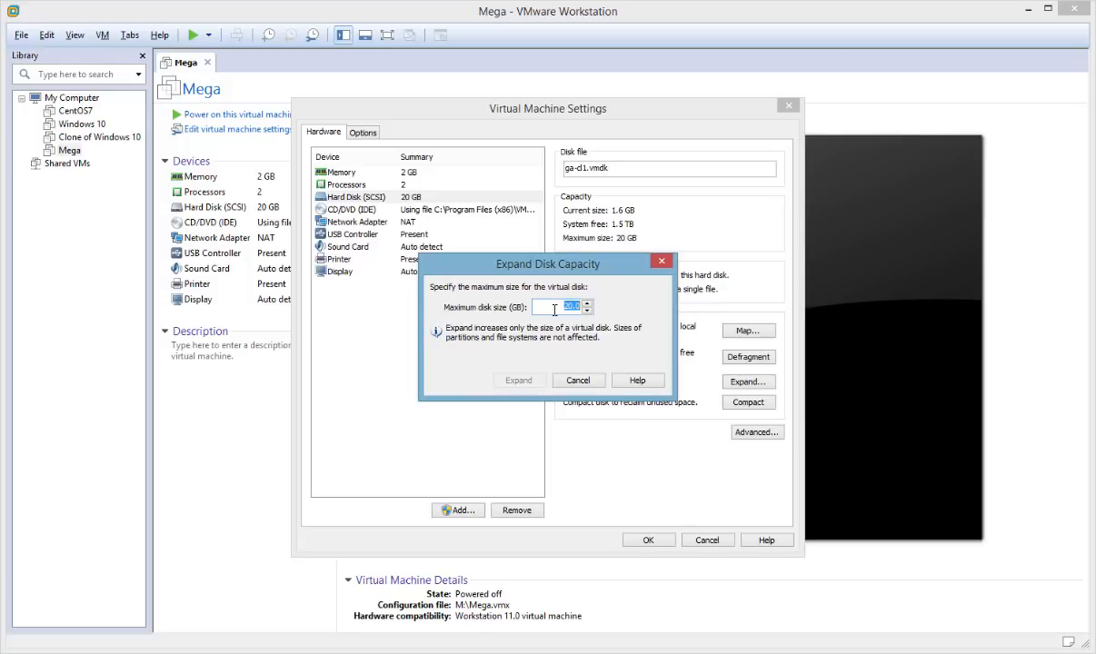
text(30)
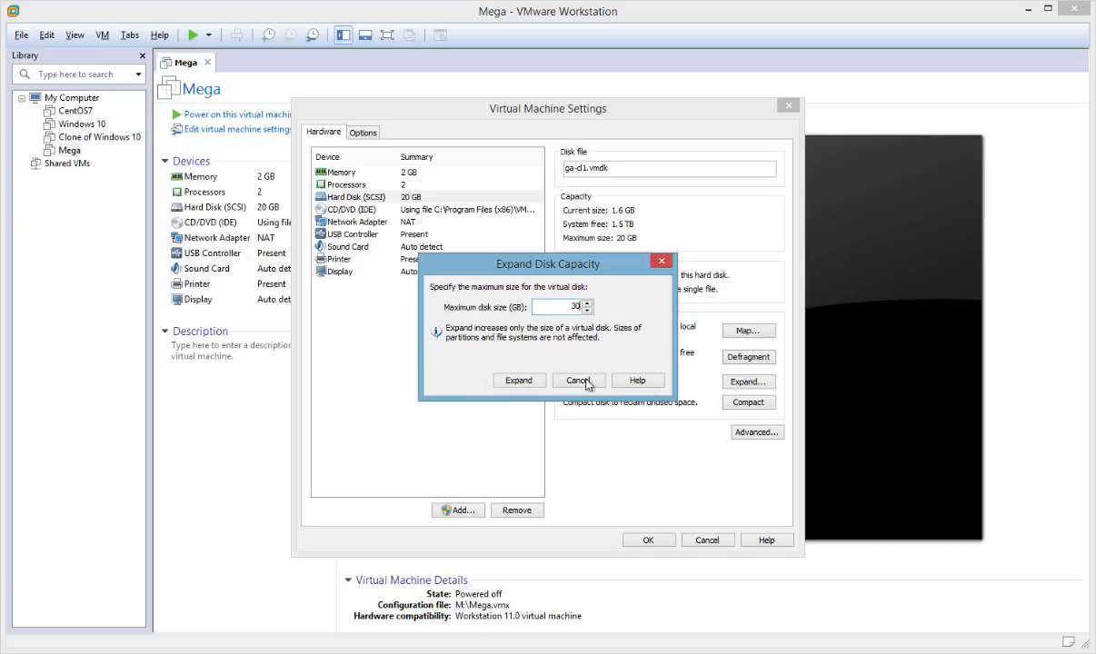
click(502, 386)
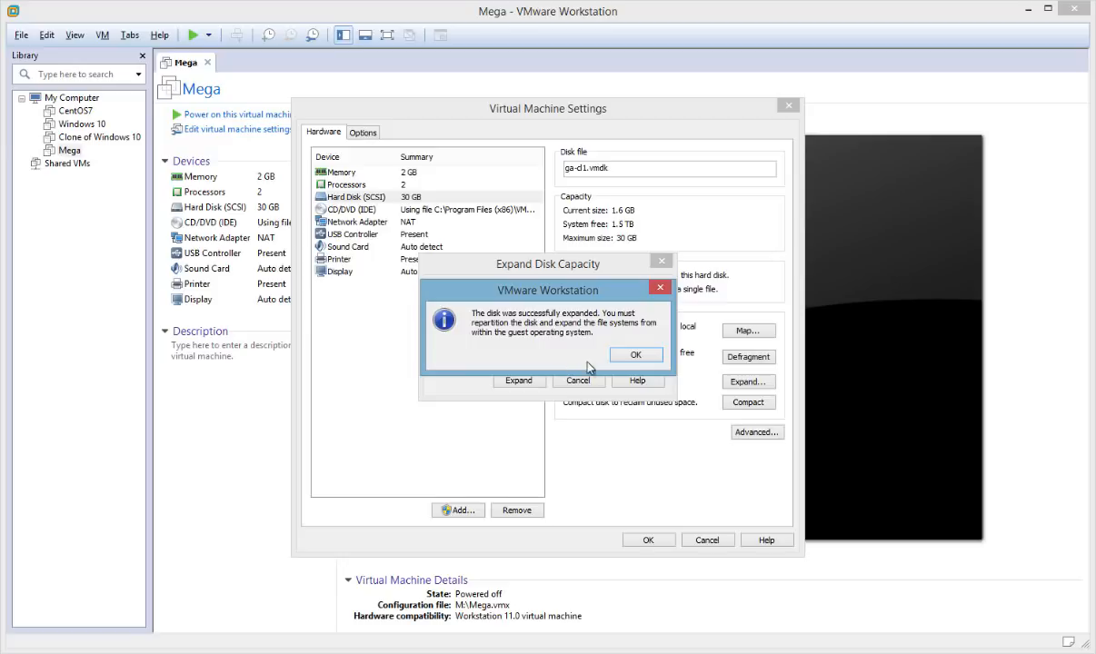
click(633, 356)
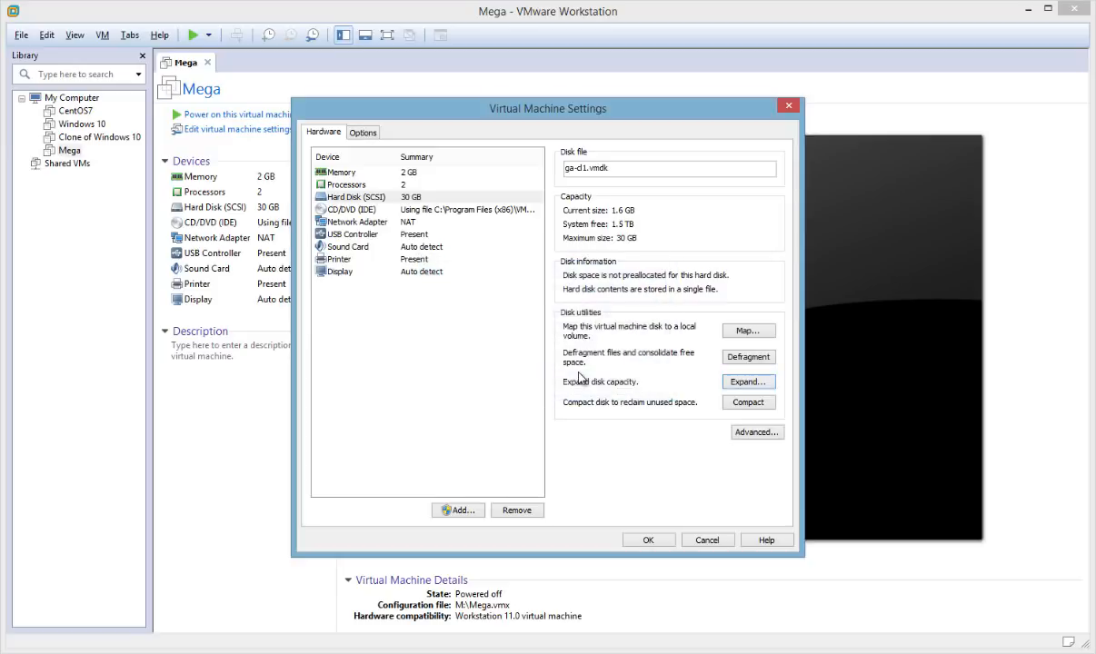
click(648, 540)
Power on the Mega virtual machine
right_click(71, 151)
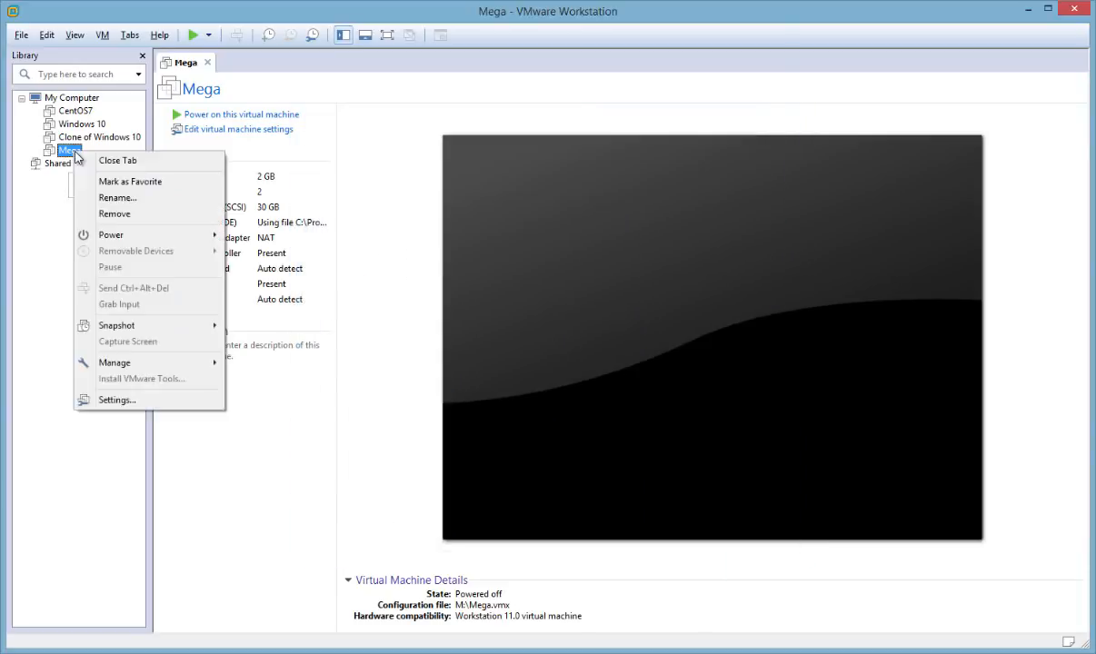
click(193, 120)
click(197, 116)
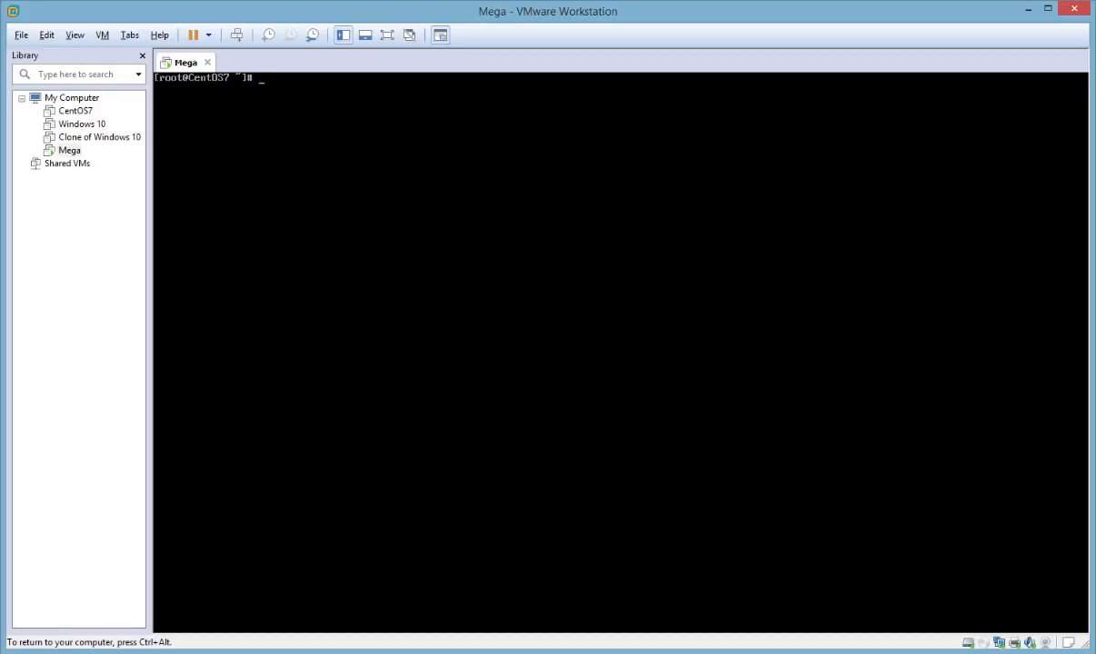
Run fdisk -l to check the size and partitions of the expanded disk
text(fdisk -l)
key(Return)
key(ctrl+alt)
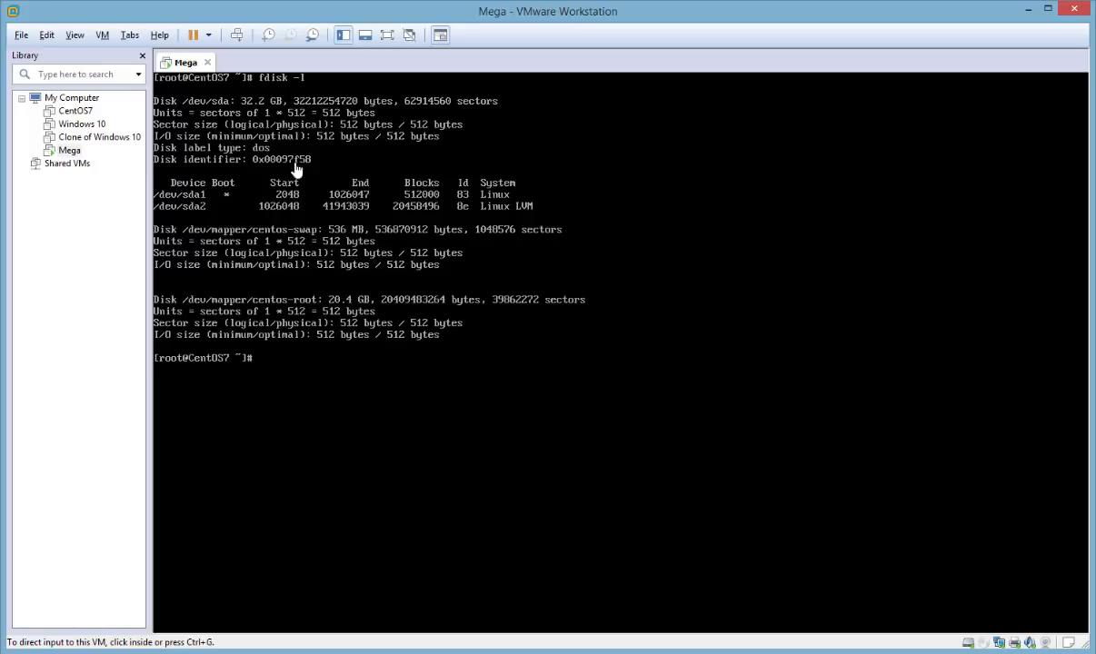
Open the disk /dev/sda in fdisk and show its command help
click(339, 293)
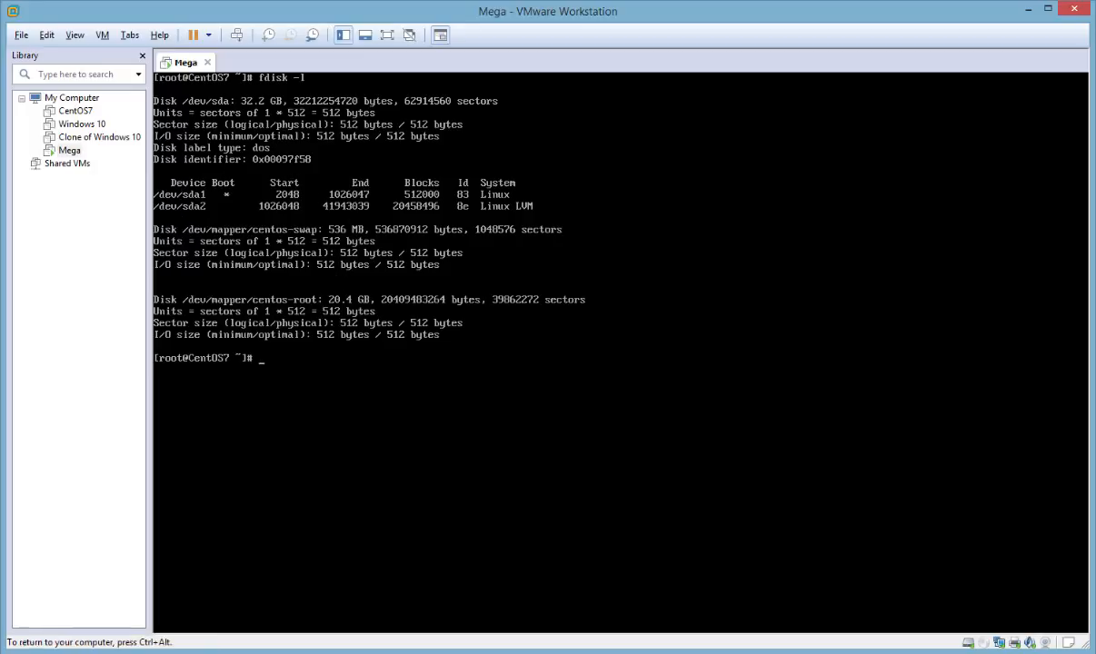
text(fdisk /dev/sda)
key(Return)
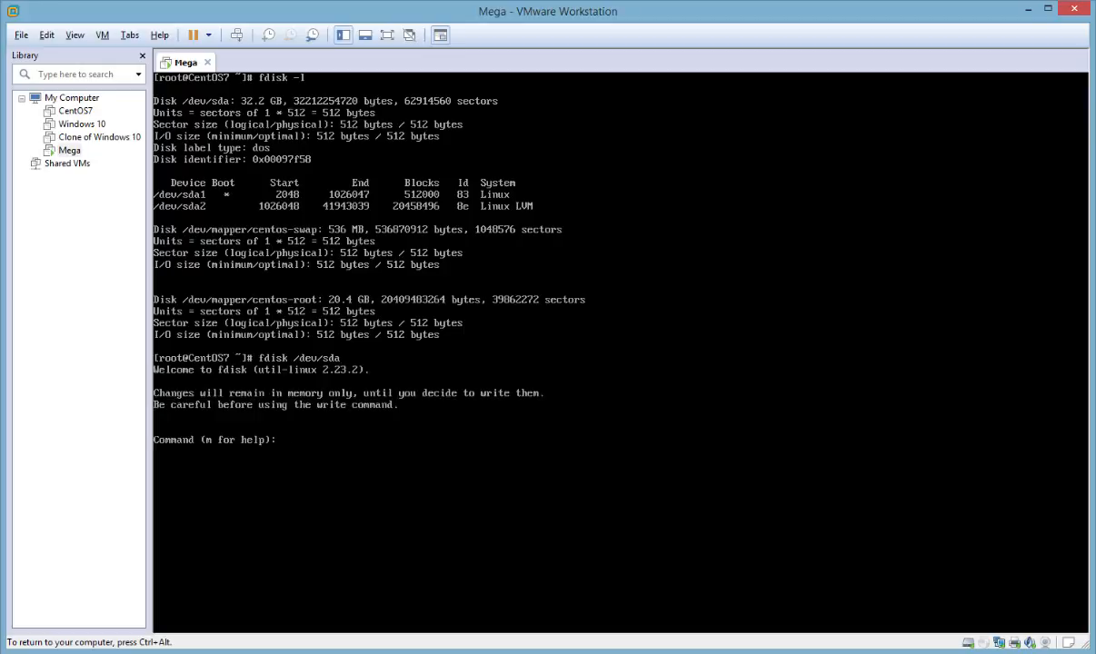
text(m)
key(Return)
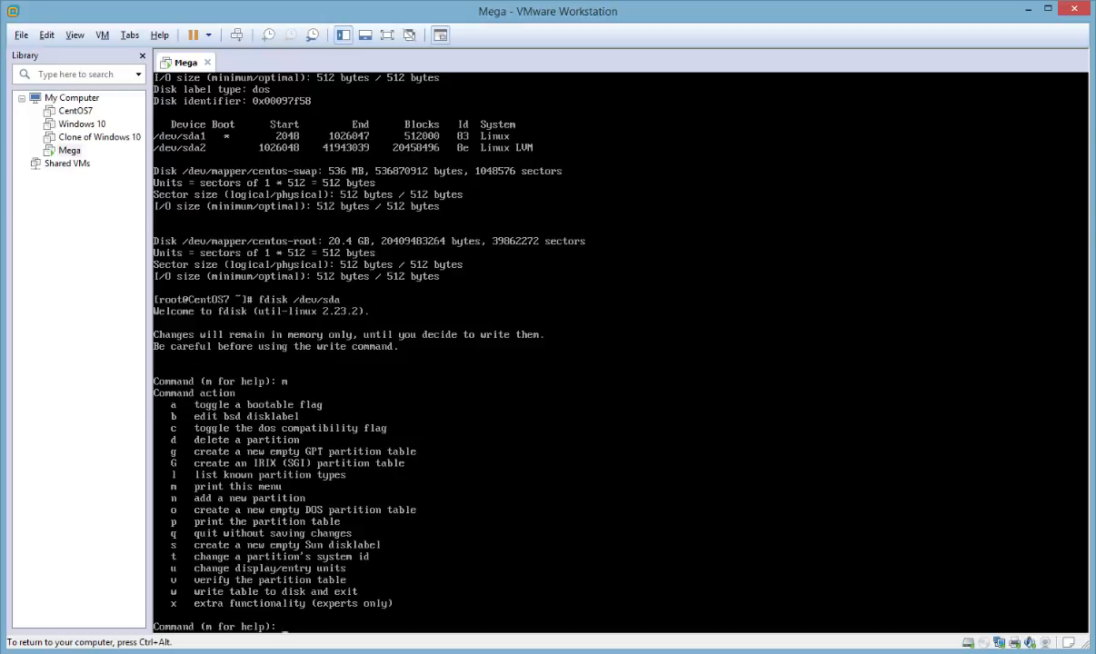
Add a new primary partition to /dev/sda, accepting default partition number 3 and the default first and last sectors
text(n)
key(Return)
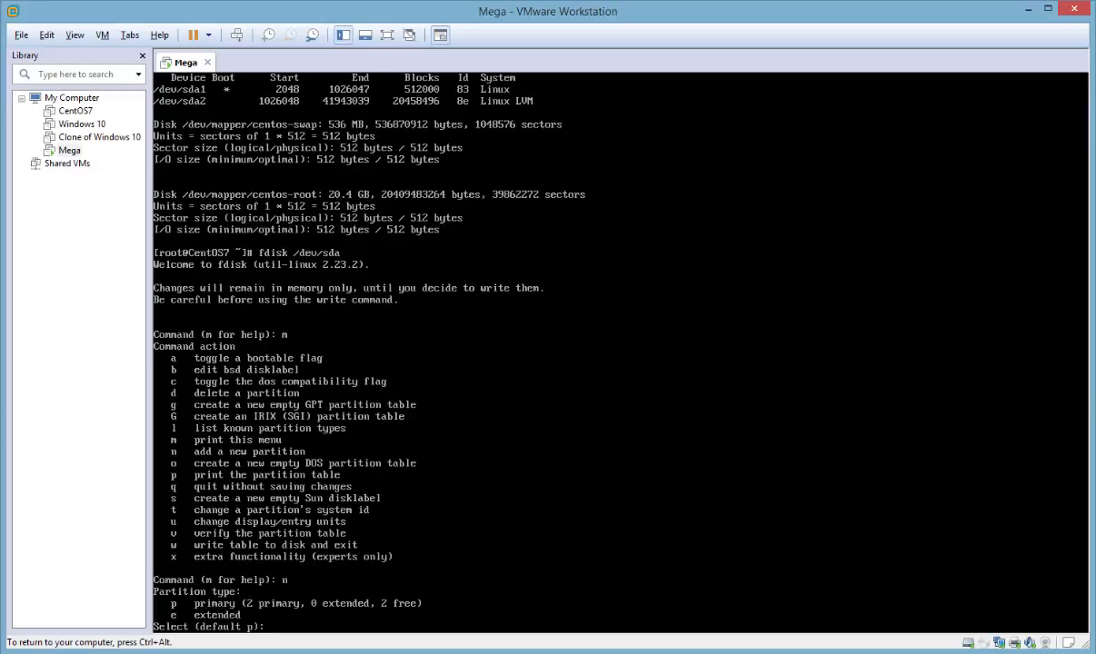
text(p)
key(Return)
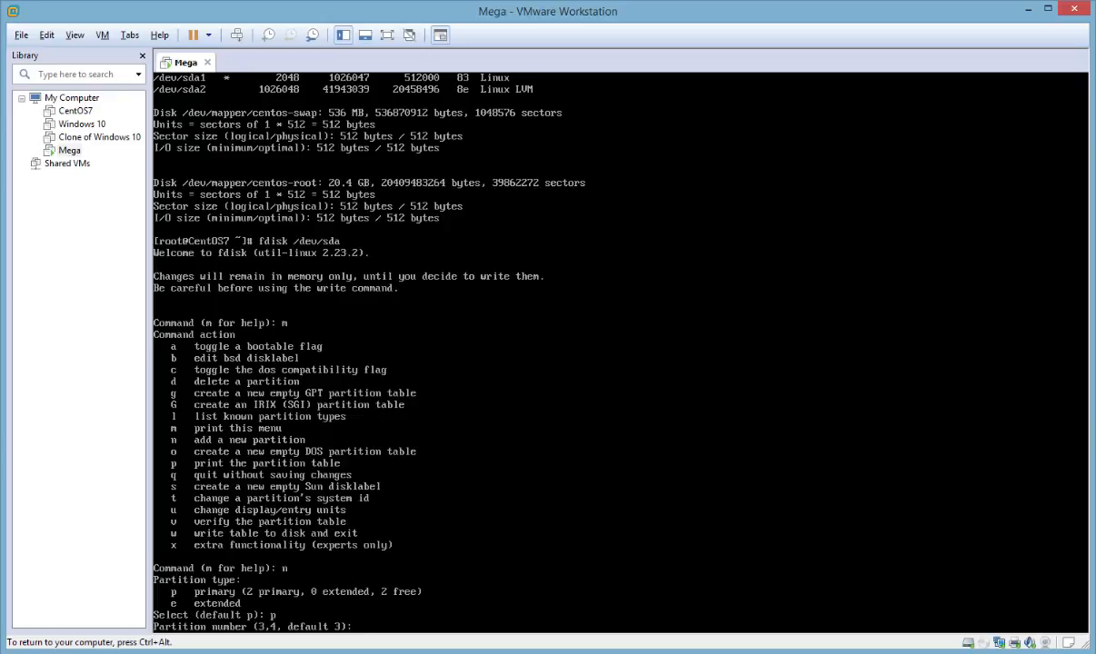
key(Return)
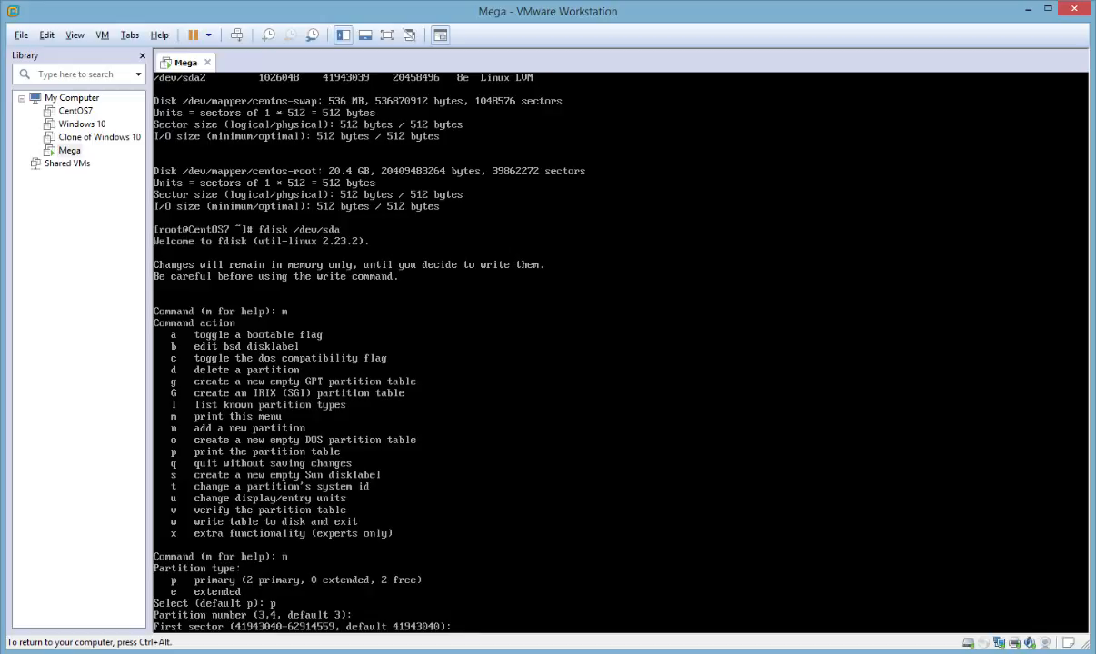
key(Return)
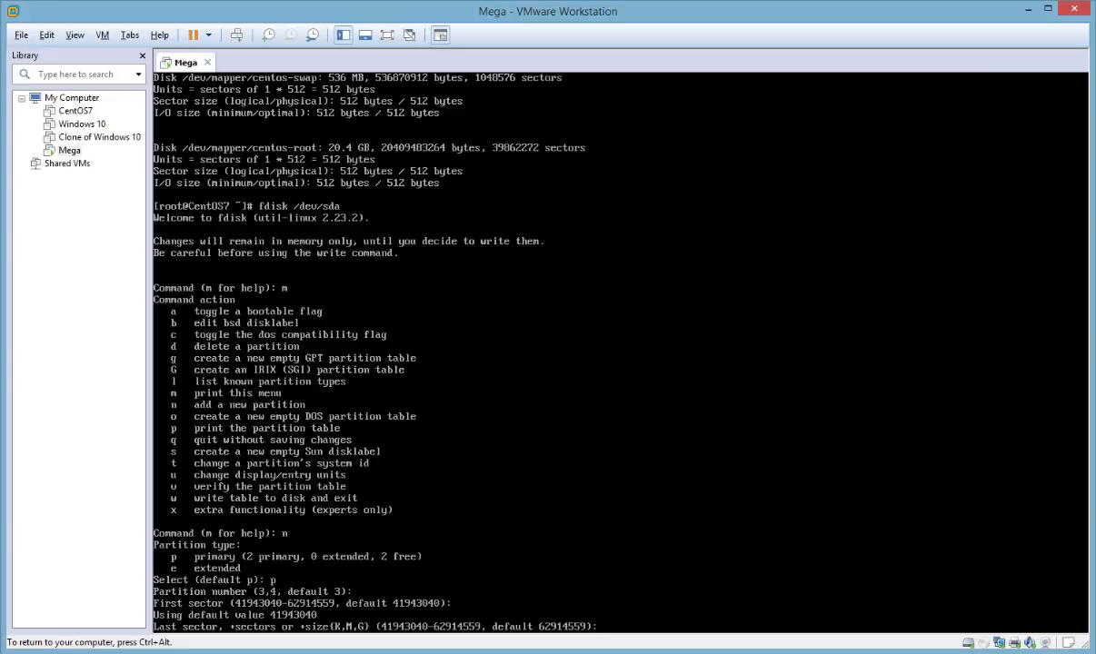
key(Return)
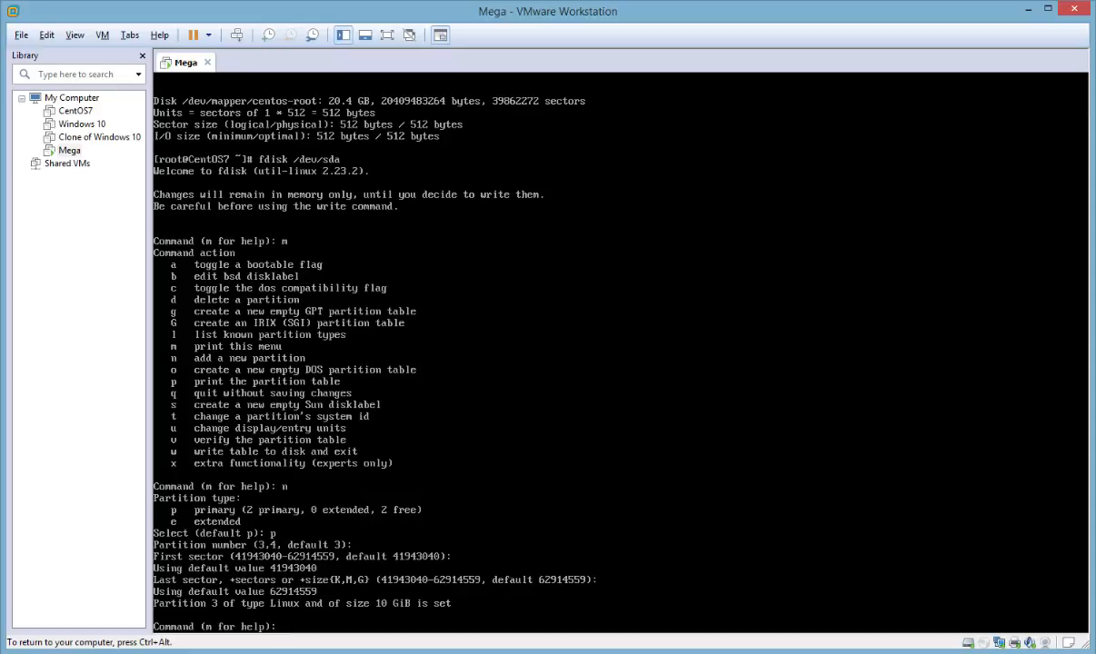
Change the type of partition 3 to Linux LVM with hex code 8e, listing the available codes first
text(t)
key(Return)
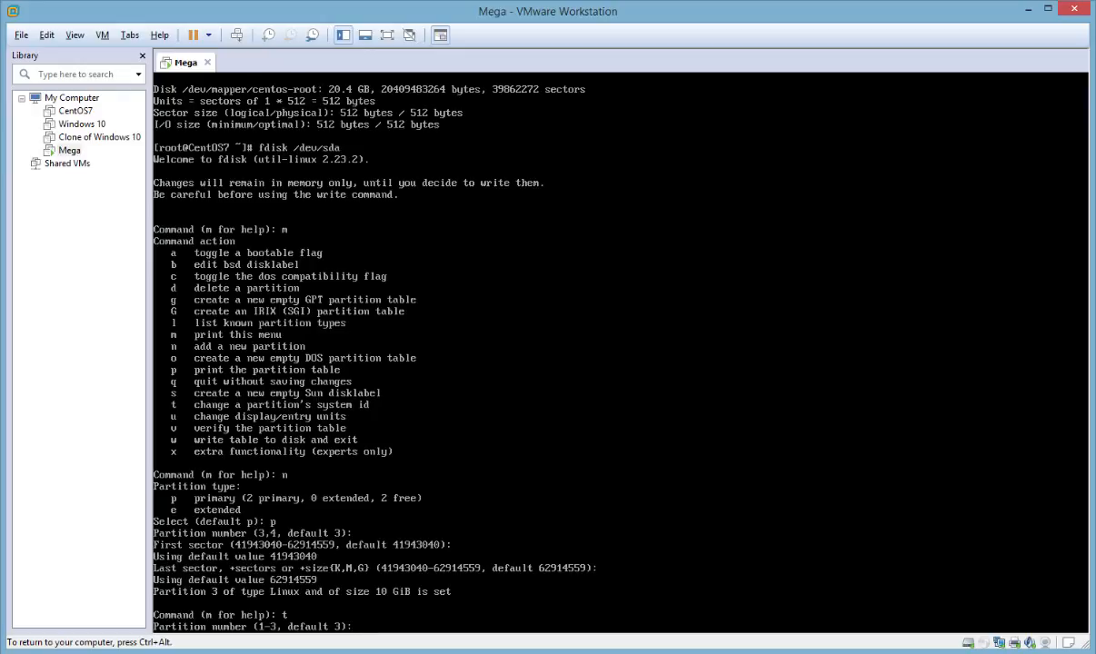
text(3)
key(Return)
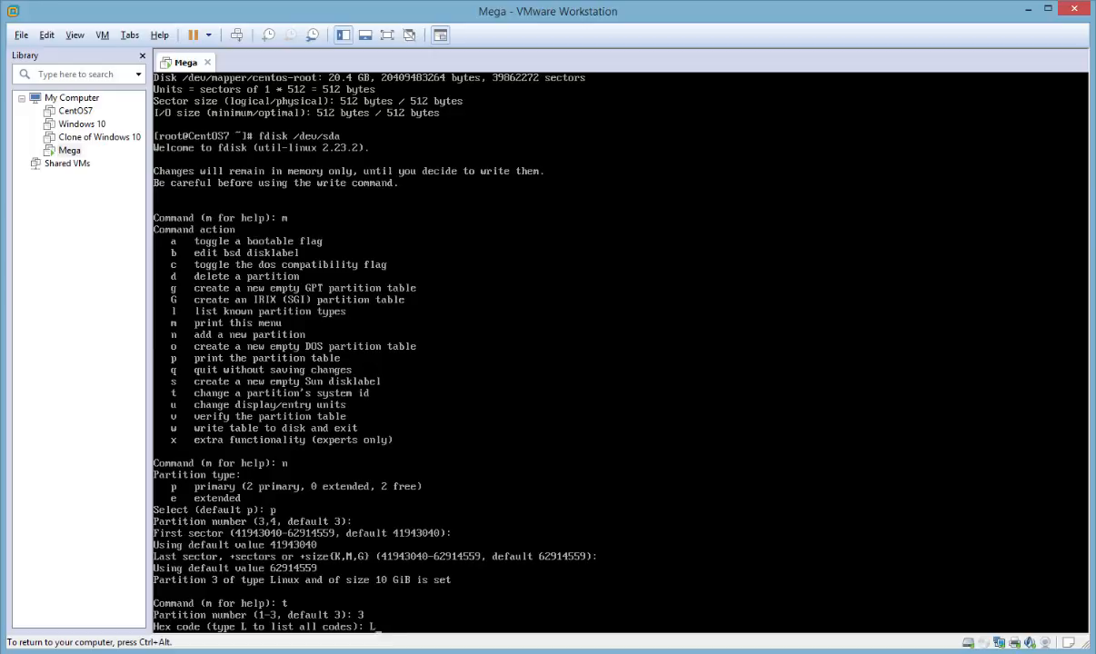
text(L)
key(Return)
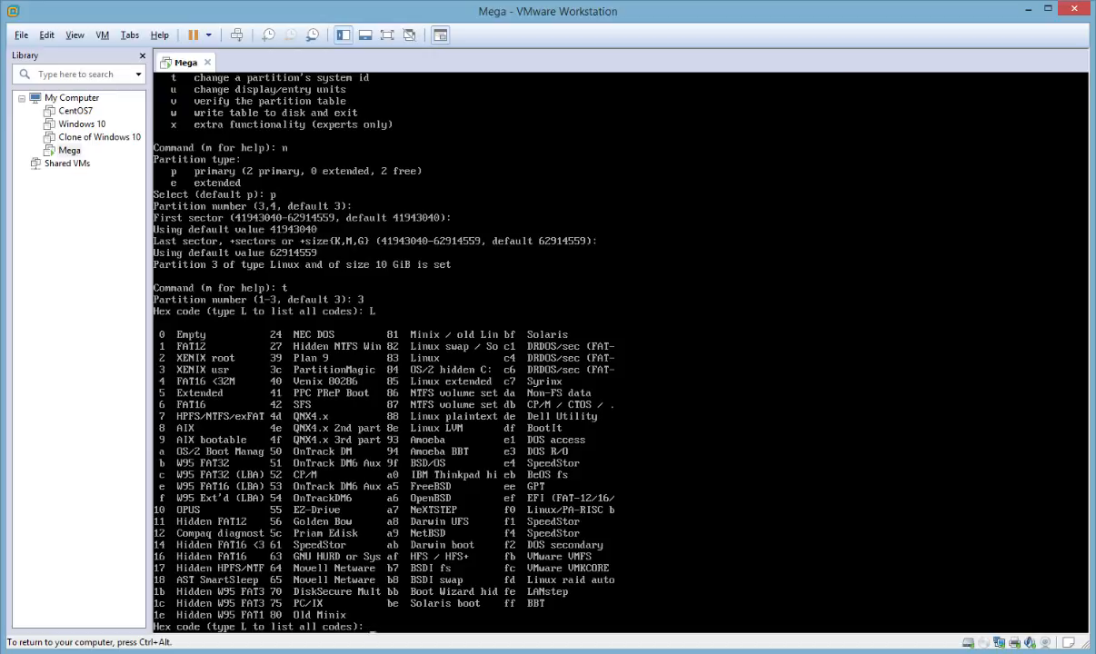
text(0)
text(e)
key(Return)
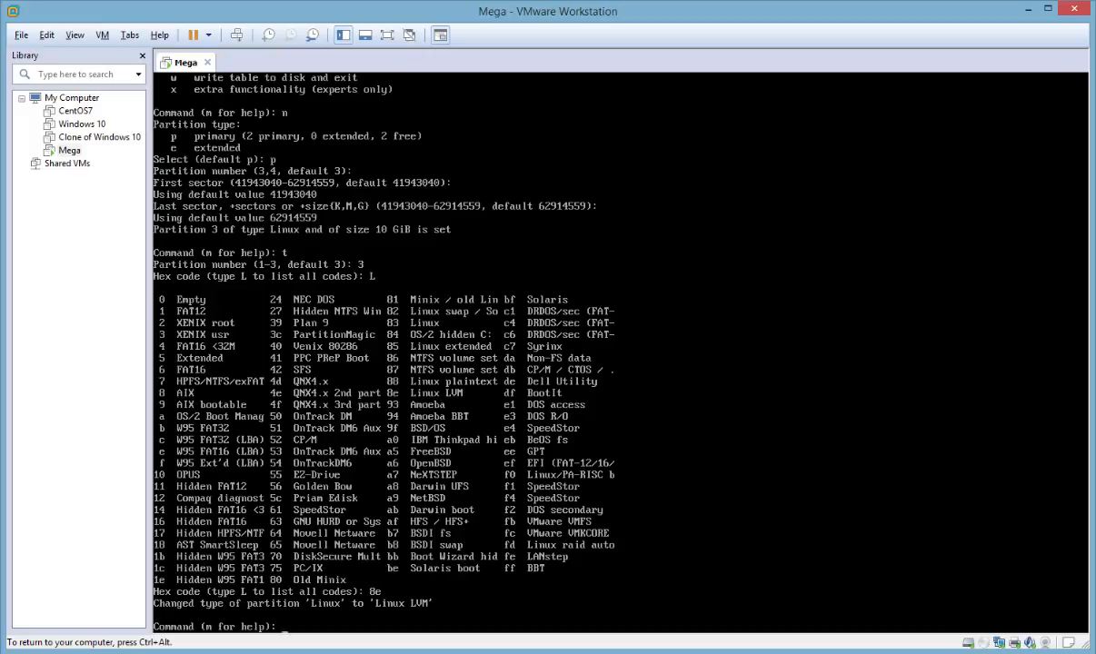
Write the partition table to disk, exiting fdisk, and clear the terminal
text(w)
key(Return)
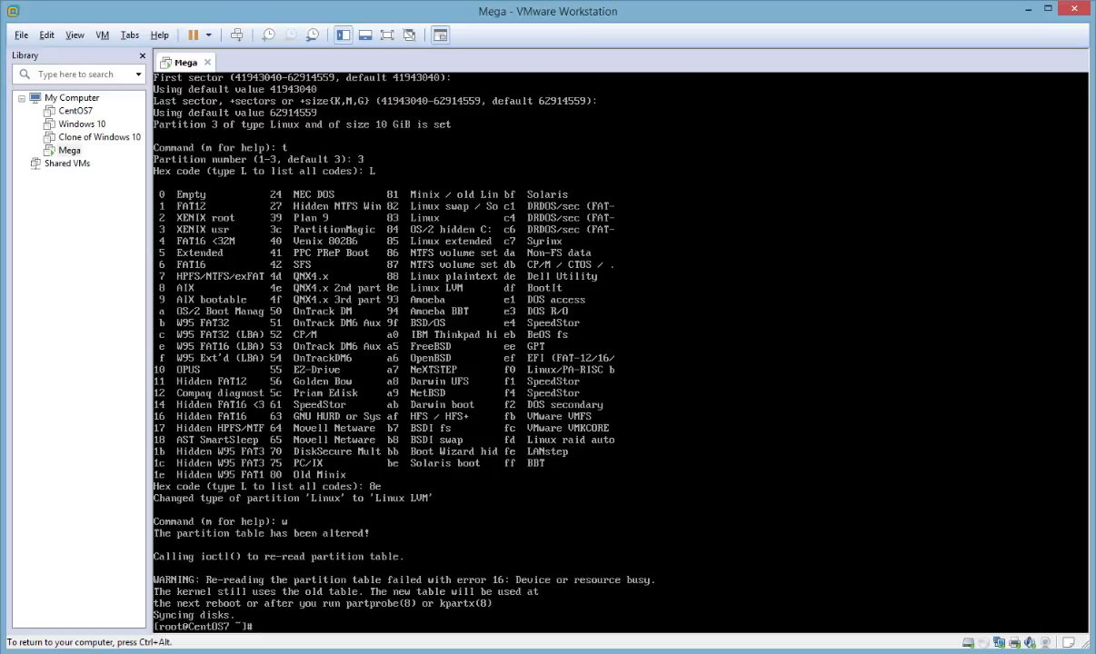
key(ctrl+l)
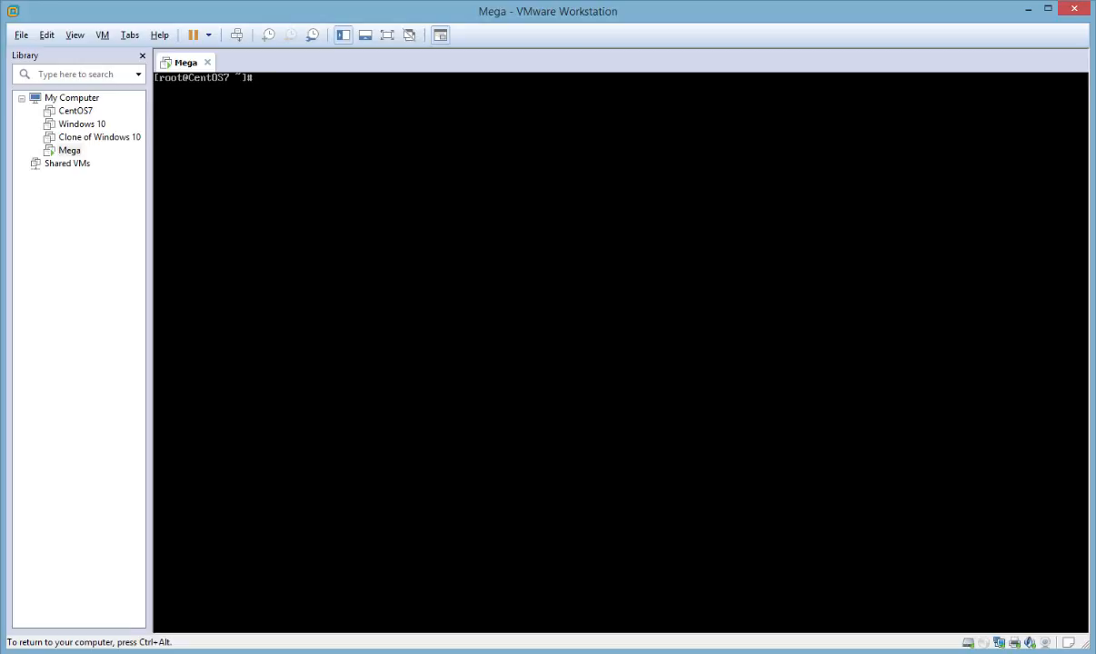
Create an LVM physical volume on the new partition with pvcreate /dev/sda3
text(pvcreate /dev/sda3)
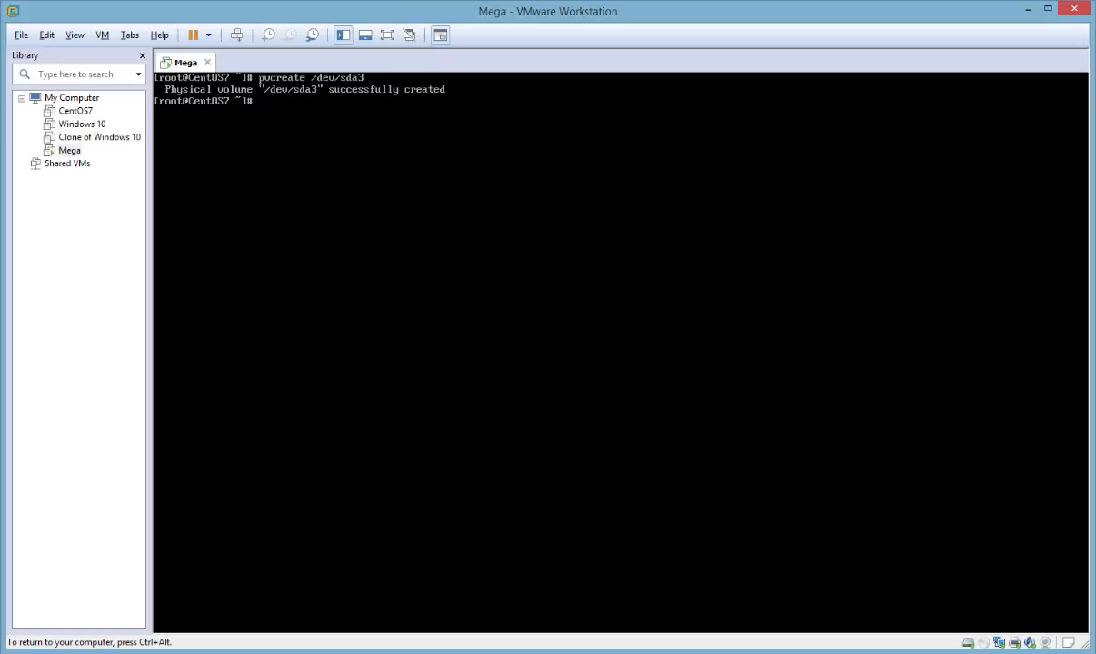
Display the volume group's details with vgdisplay to check its name and free space
text(vgdisplay)
key(Return)
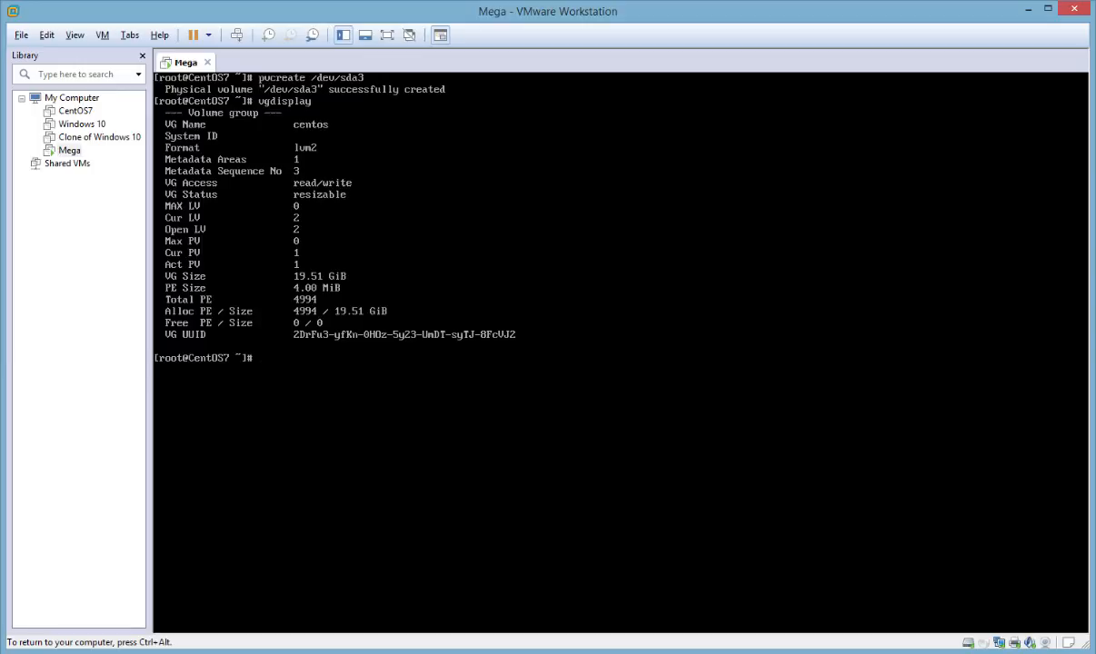
key(ctrl+alt)
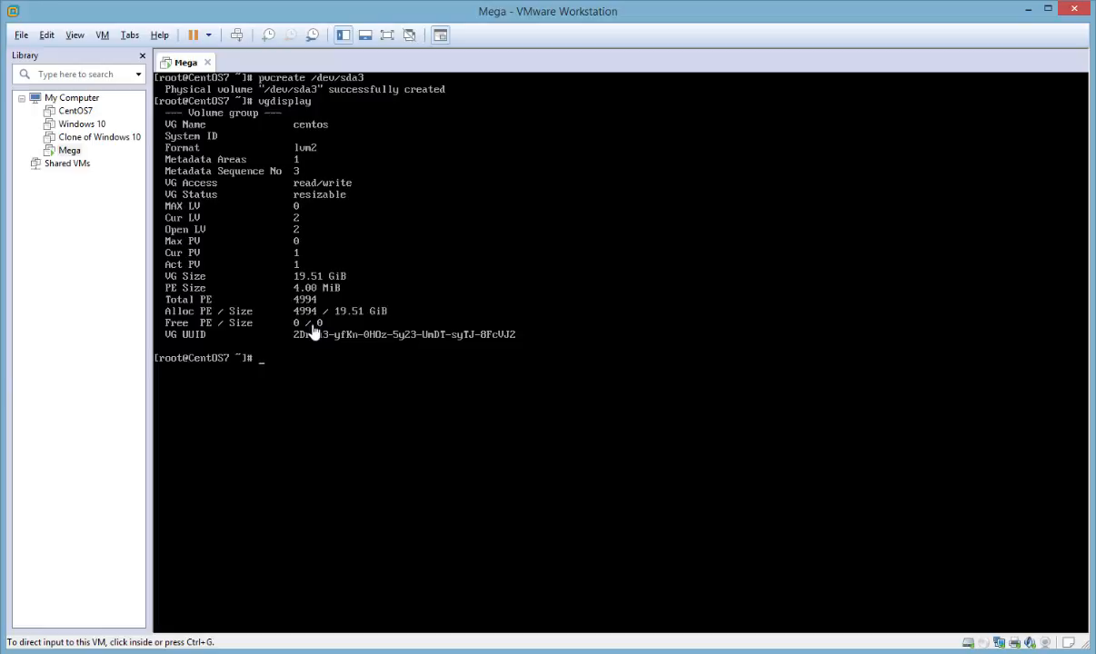
Extend the centos volume group onto the new physical volume with vgextend centos /dev/sda3
click(313, 332)
text(vgextend)
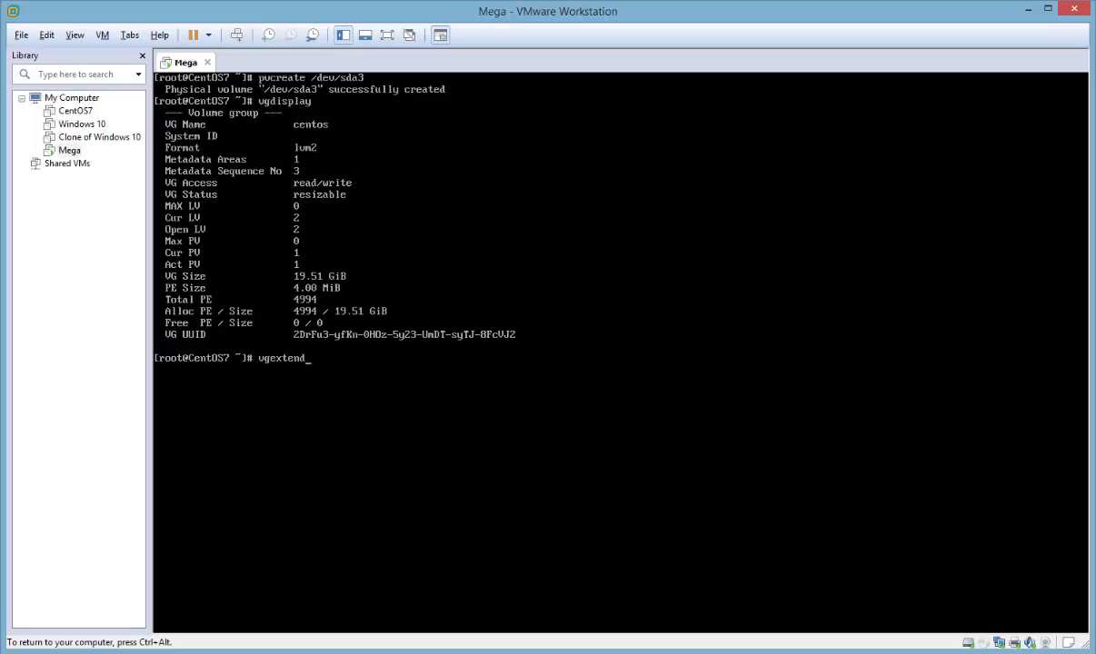
text( centos /dev/sda3)
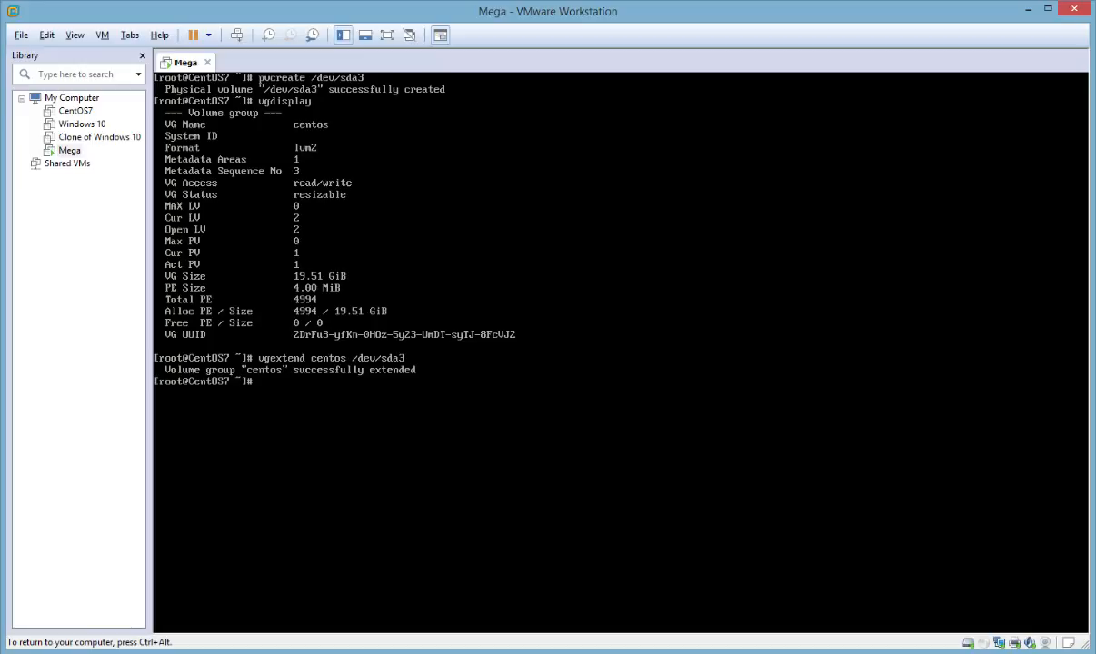
Recheck the volume group's size with vgdisplay and list the logical volumes with lvdisplay
key(Up)
key(Up)
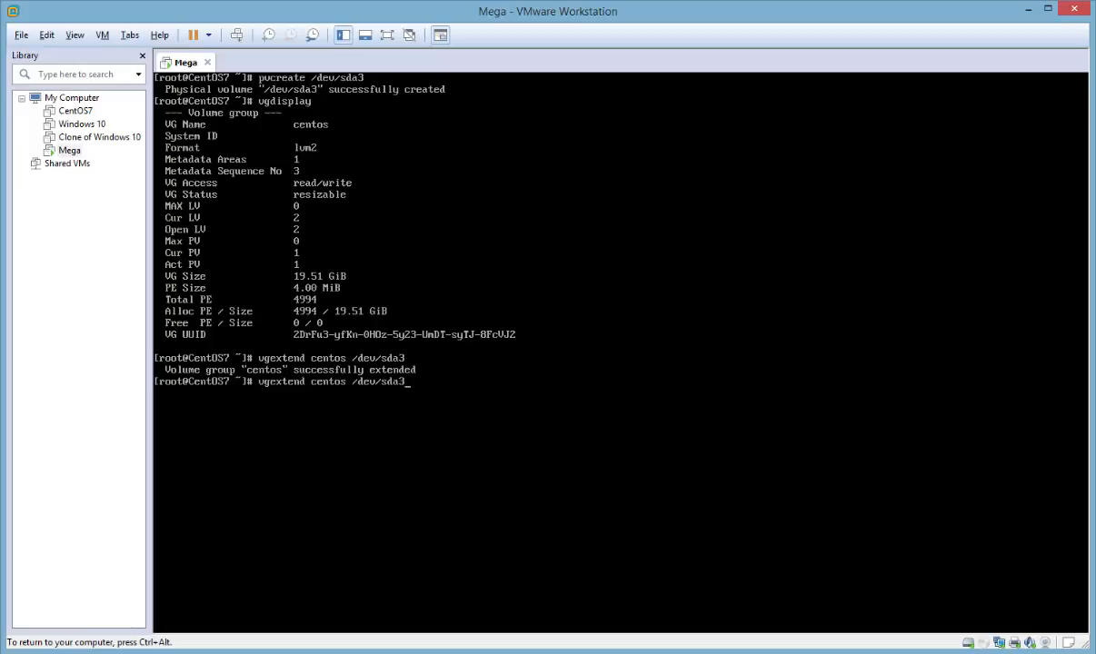
key(Return)
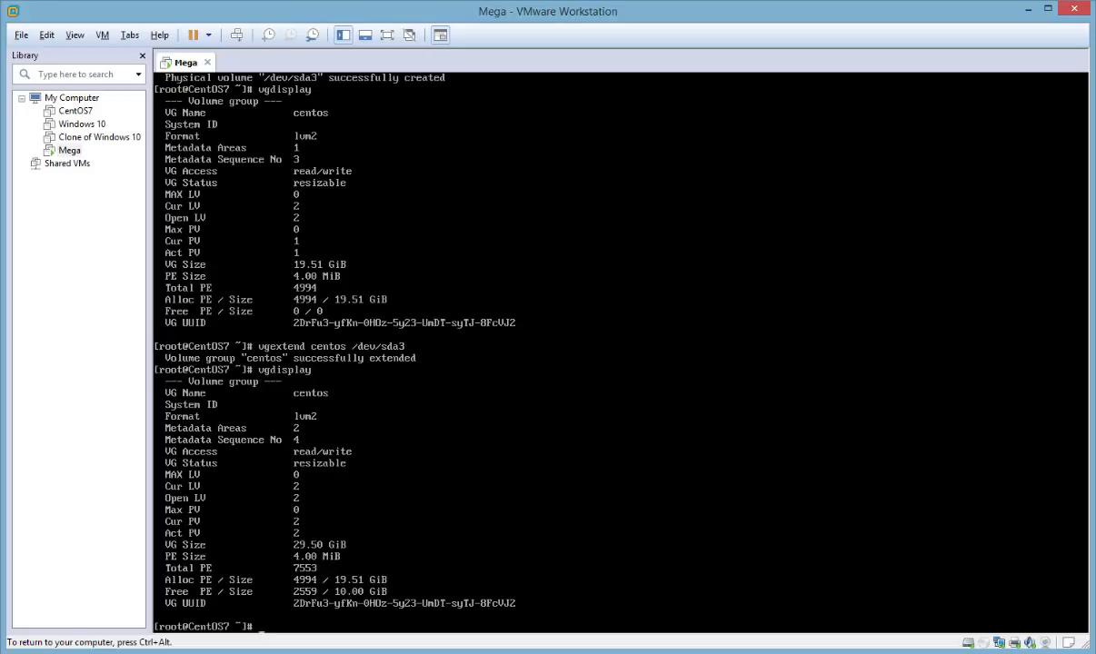
text(lvdisplay)
key(Return)
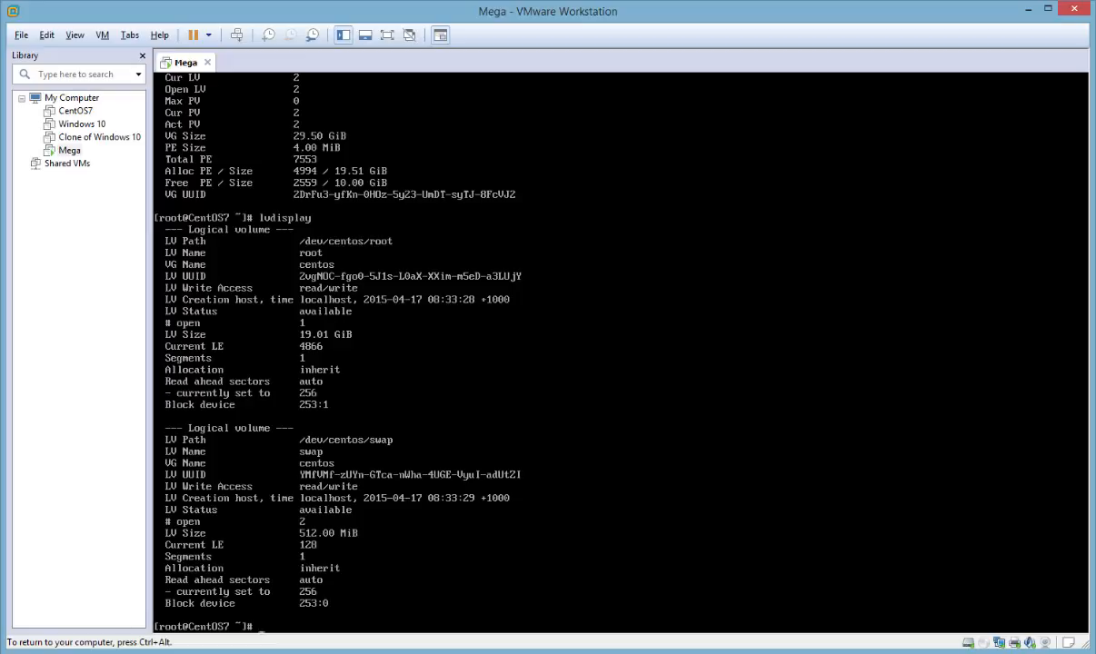
key(ctrl+alt)
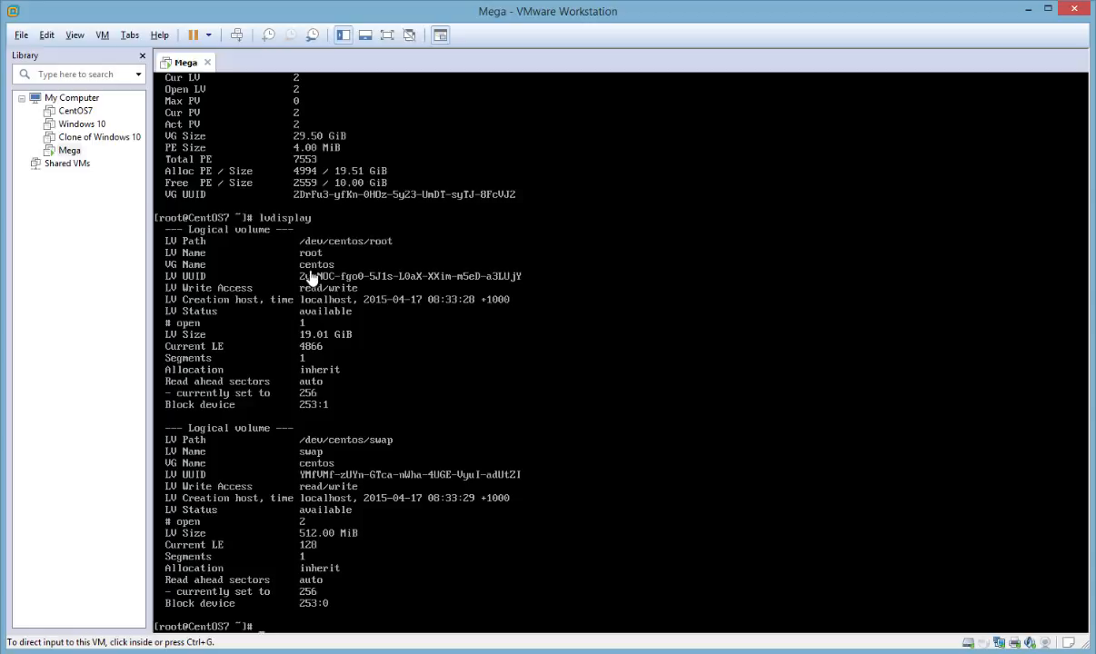
Scan the physical volumes with pvscan to check the free space on each one
click(861, 407)
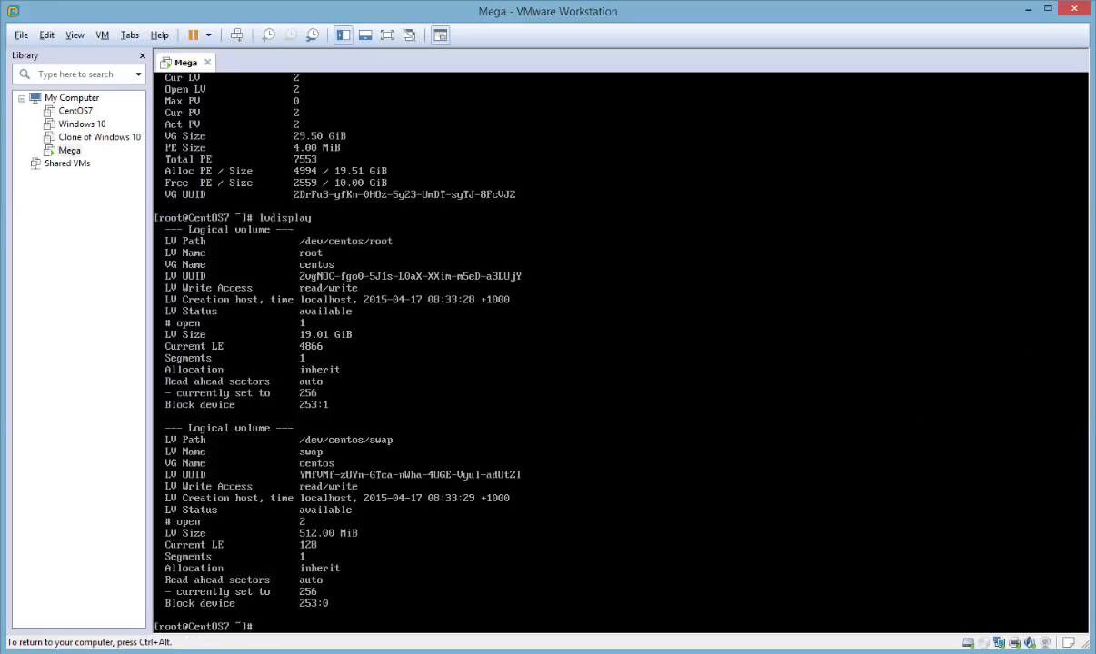
text(pvscan)
key(Return)
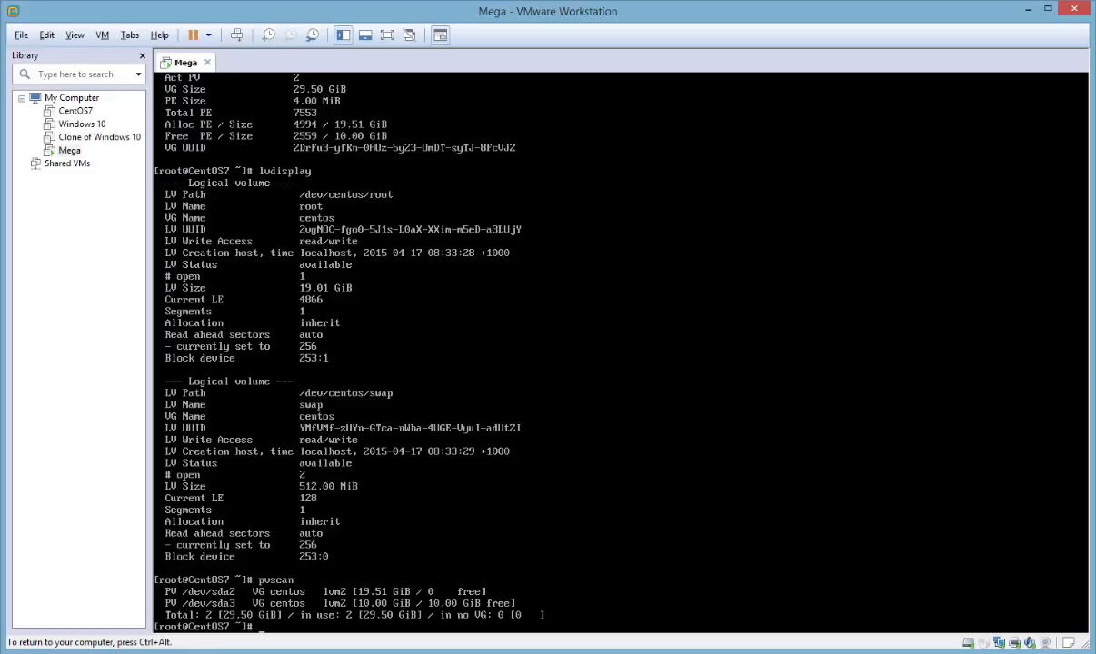
key(ctrl+alt)
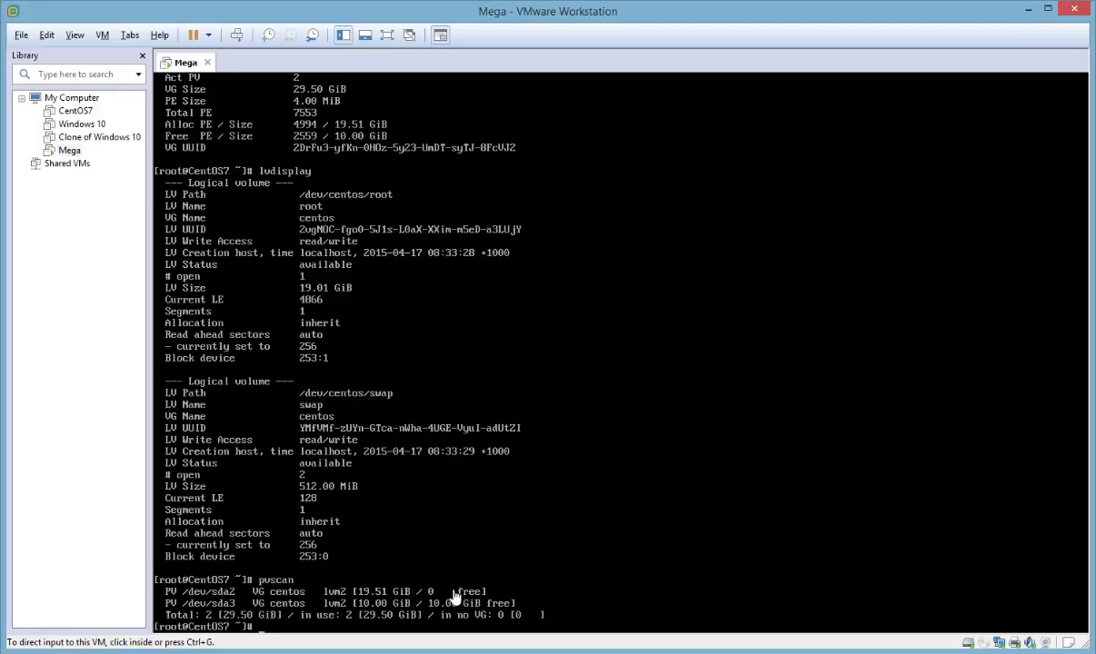
Extend the root logical volume by 5 GB with lvextend -L+5G /dev/centos/root
click(455, 596)
text(lvc)
text(xtend -L)
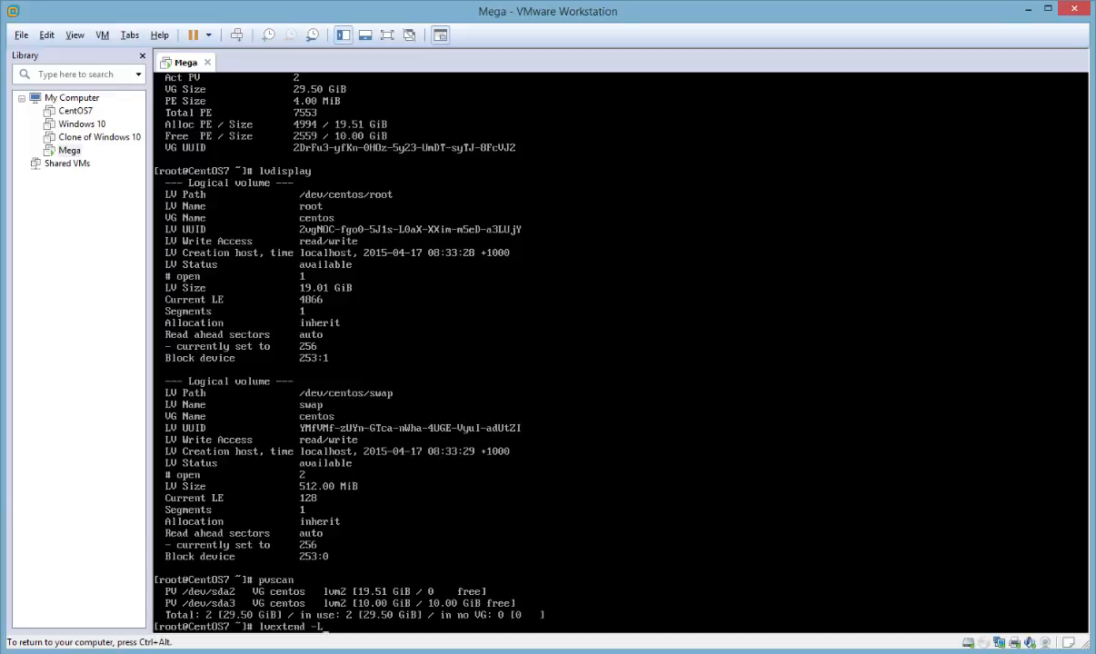
text(=)
key(BackSpace)
text(+5G  /dev/centos/root)
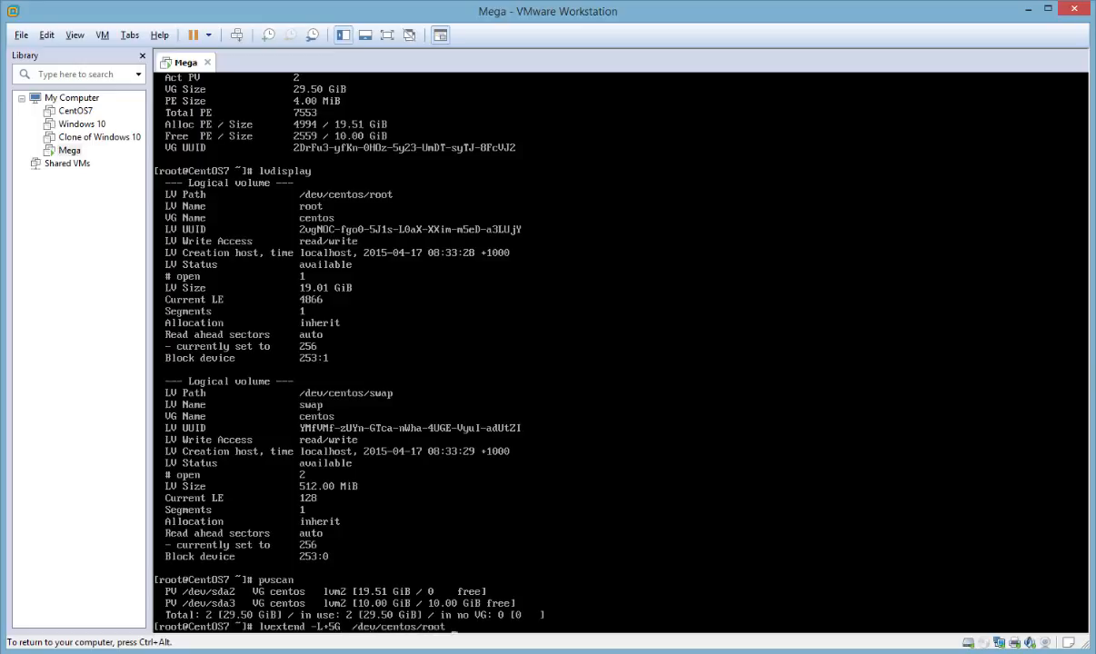
key(Return)
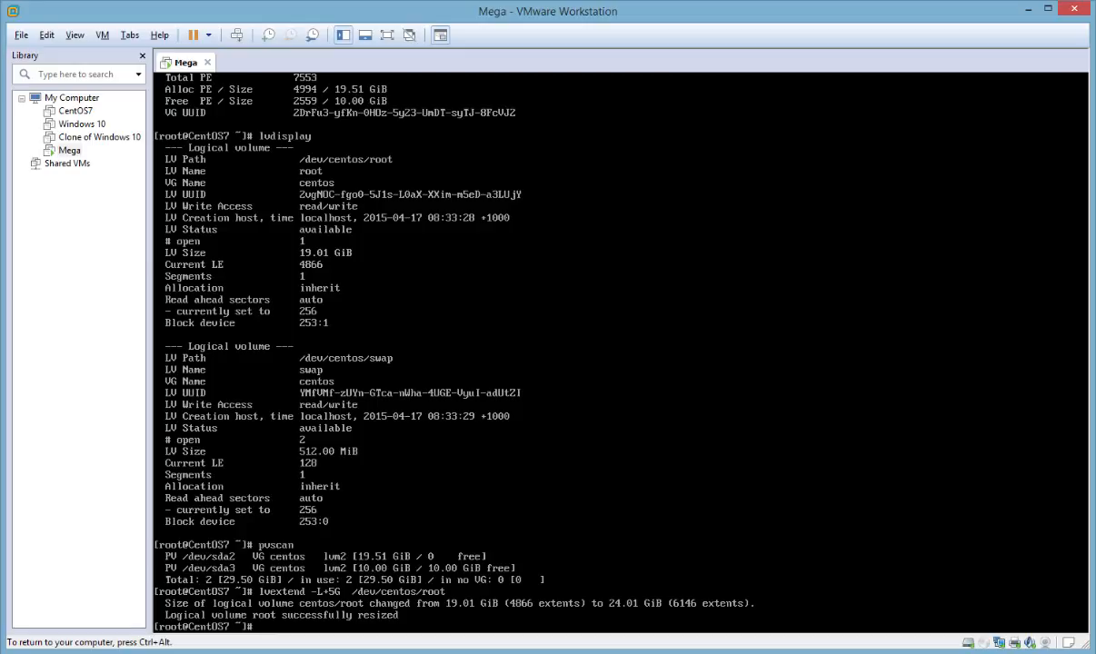
Check the root logical volume's size with lvdisplay and the volume group's remaining free space with vgdisplay
text(lvdisplay)
key(Return)
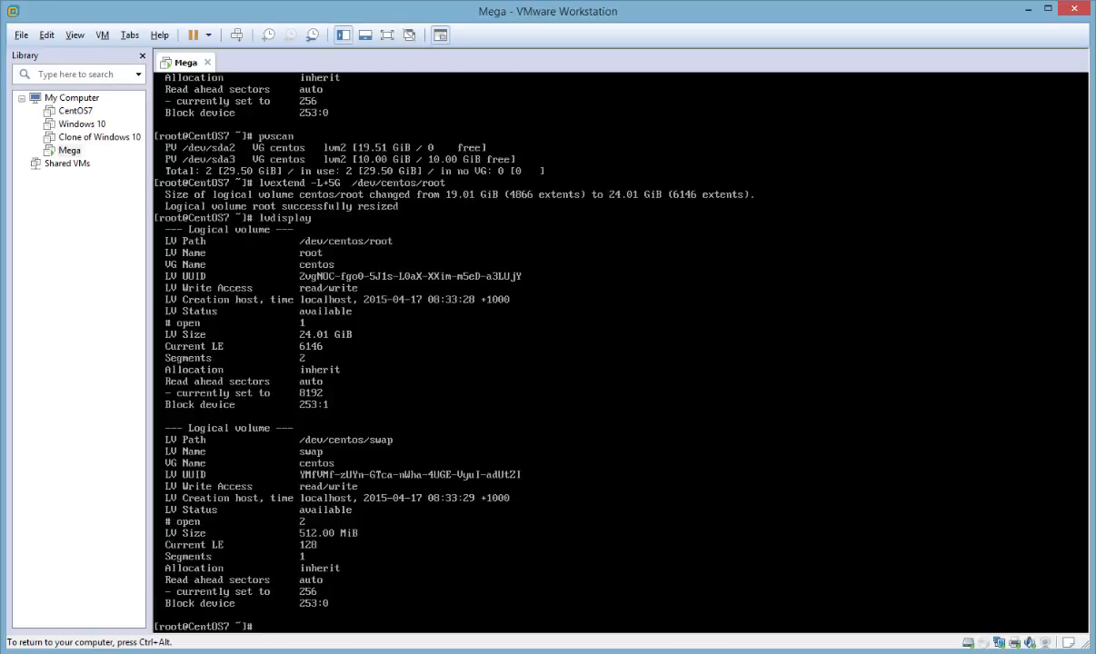
key(ctrl+alt)
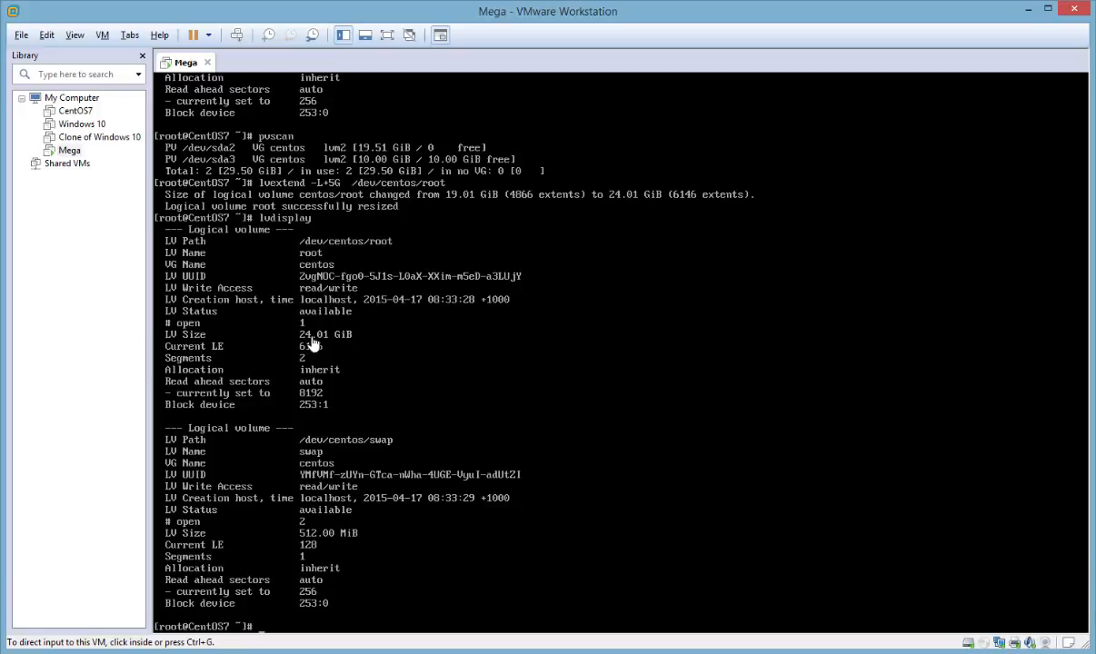
click(346, 343)
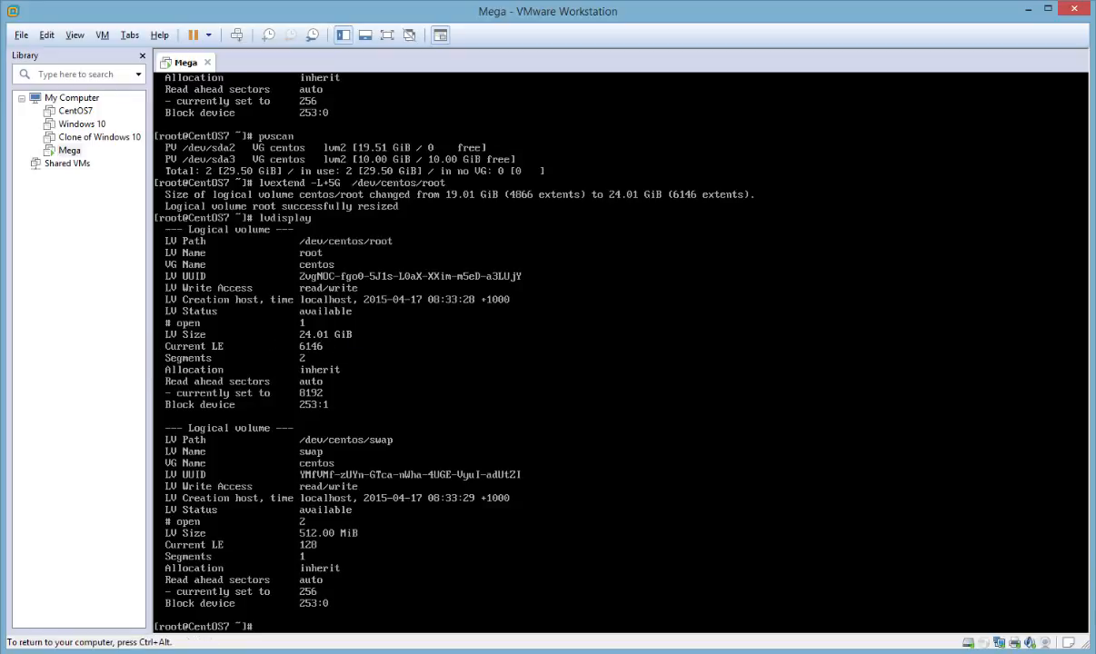
text(vgdisplay)
key(Return)
key(ctrl+alt)
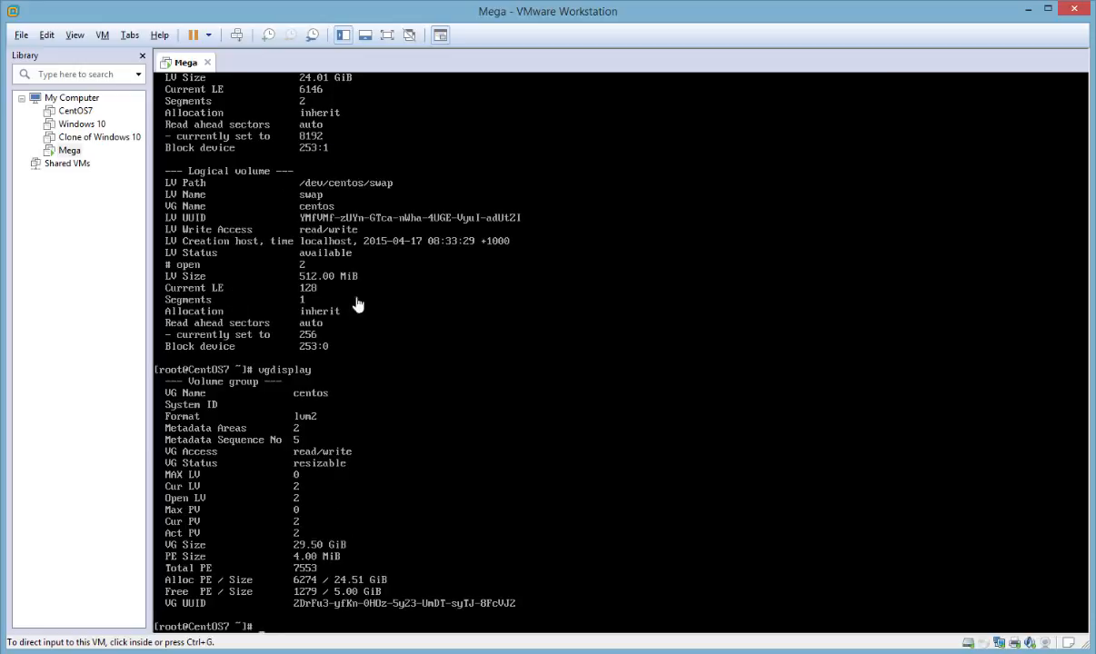
Show the mounted filesystems' sizes in human-readable form with df -h
click(398, 555)
text(df -h)
key(Return)
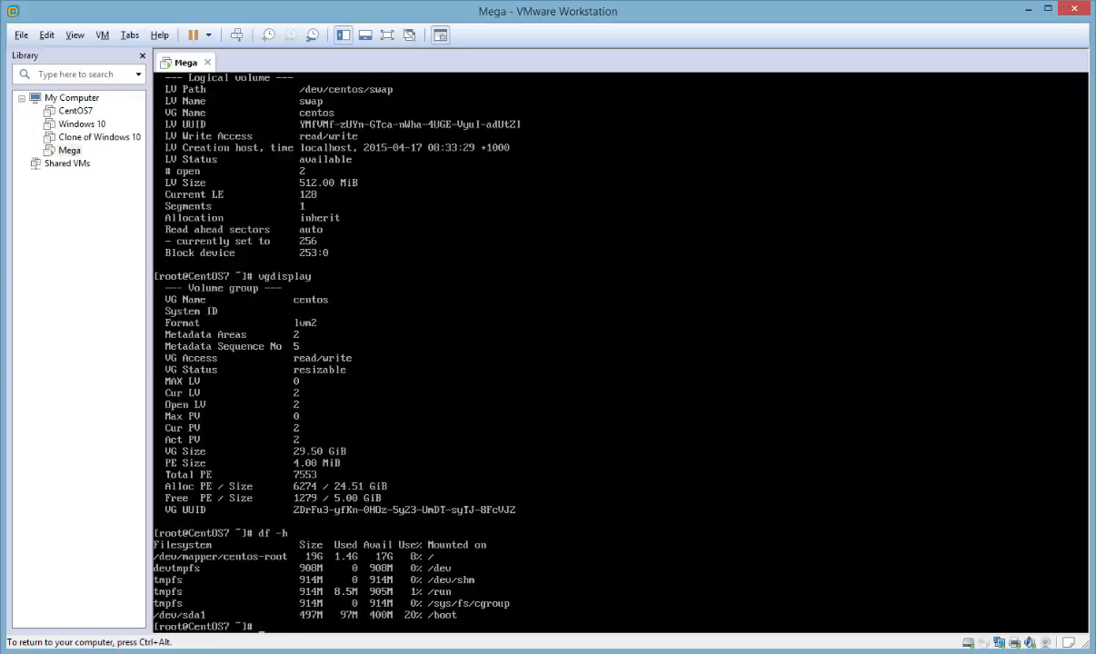
key(ctrl+alt)
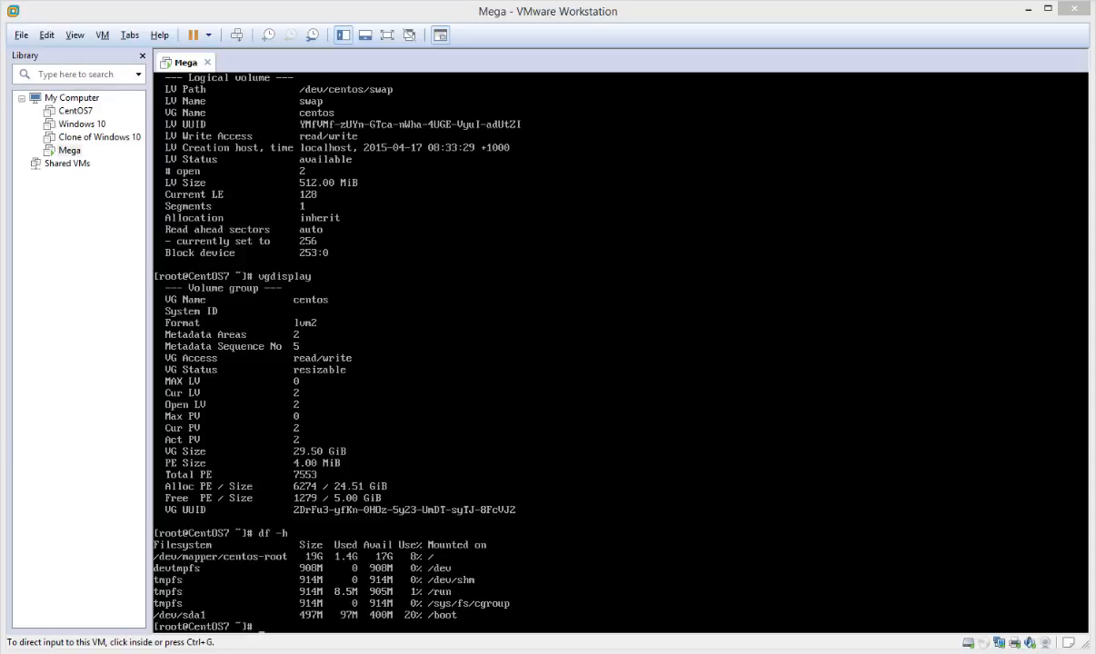
Grow the root filesystem to fill its logical volume with resize2fs /dev/centos/root, and check its size with df -h
click(433, 521)
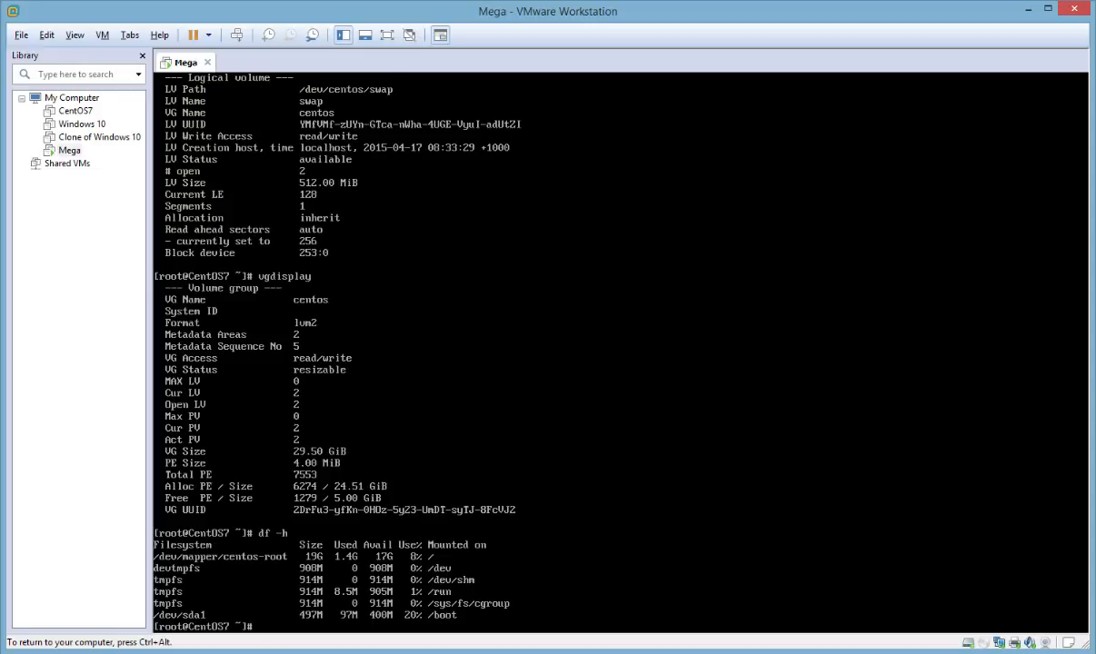
text(resi)
text(ze)
text(2fs)
text( /dev/)
text(cent)
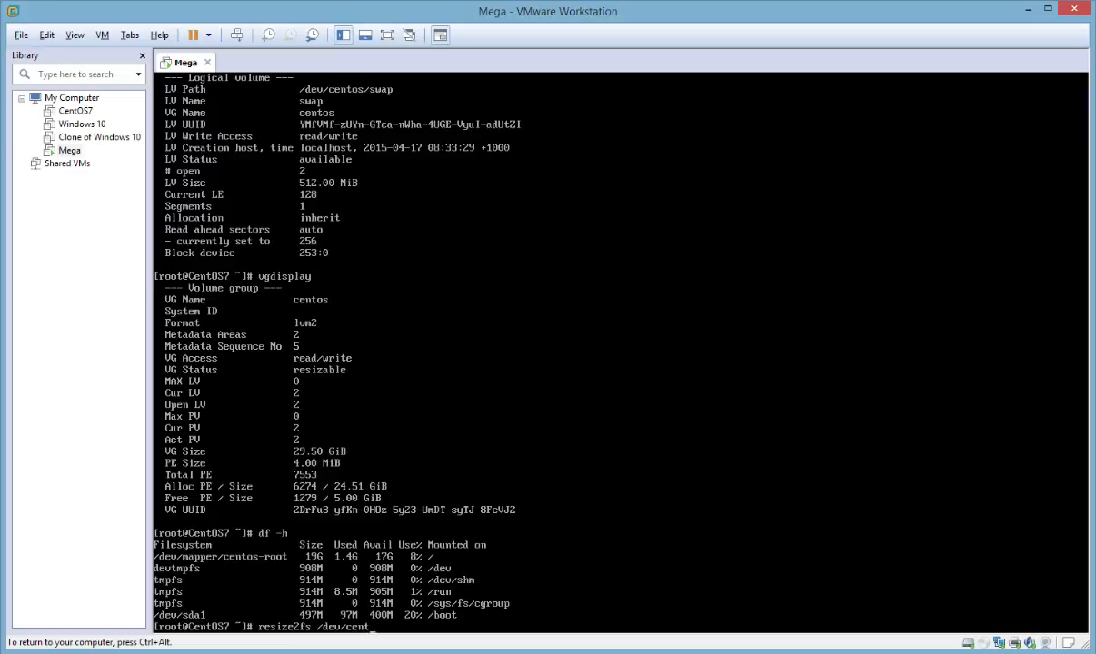
text(os/root)
key(Return)
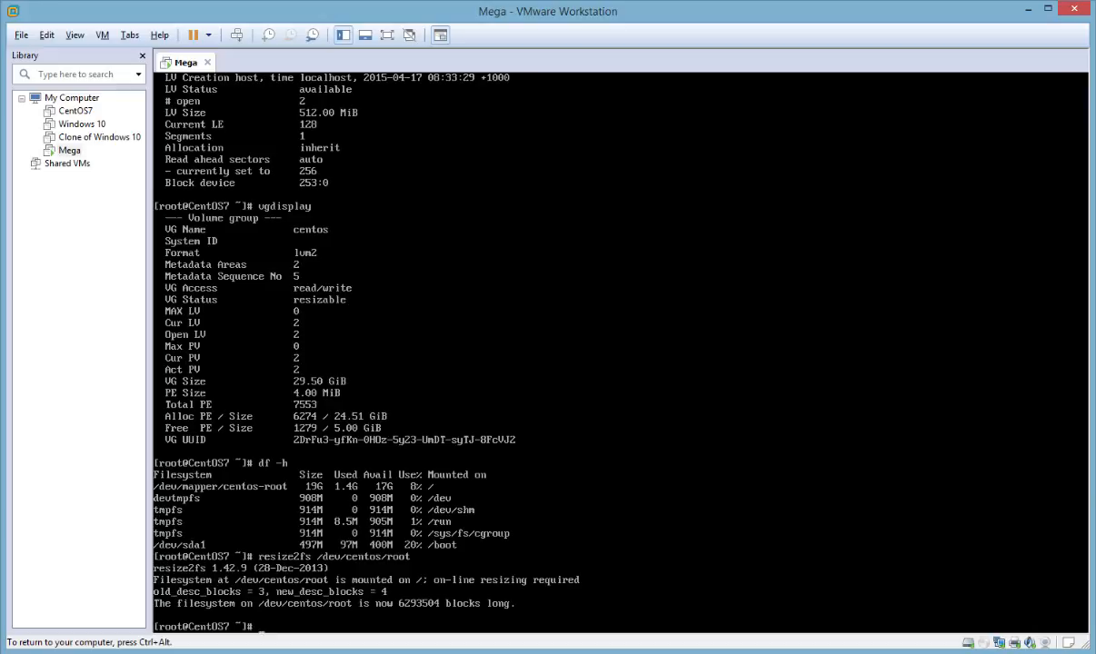
text(df -h)
key(Return)
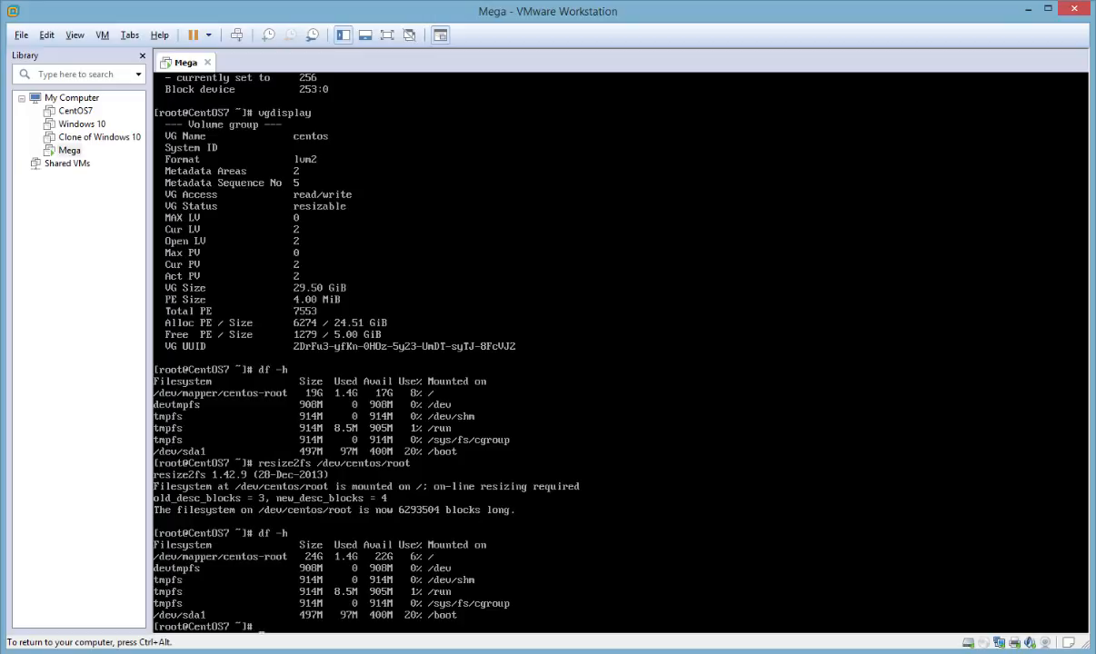
text(xfs_growfs /dev/centos/root)
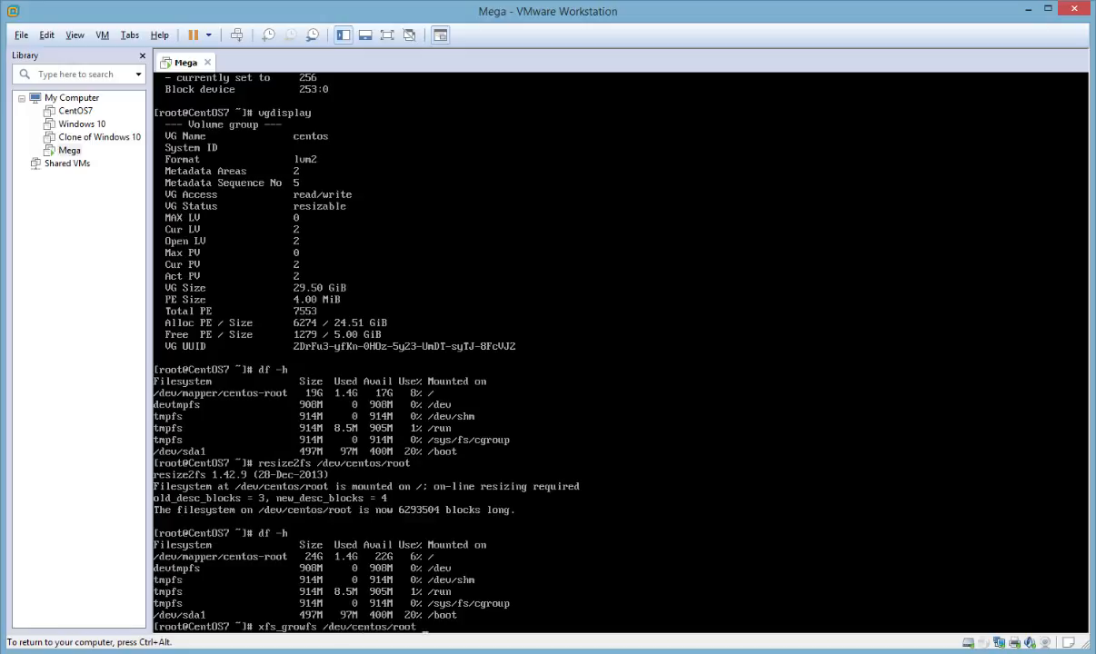
key(ctrl+c)
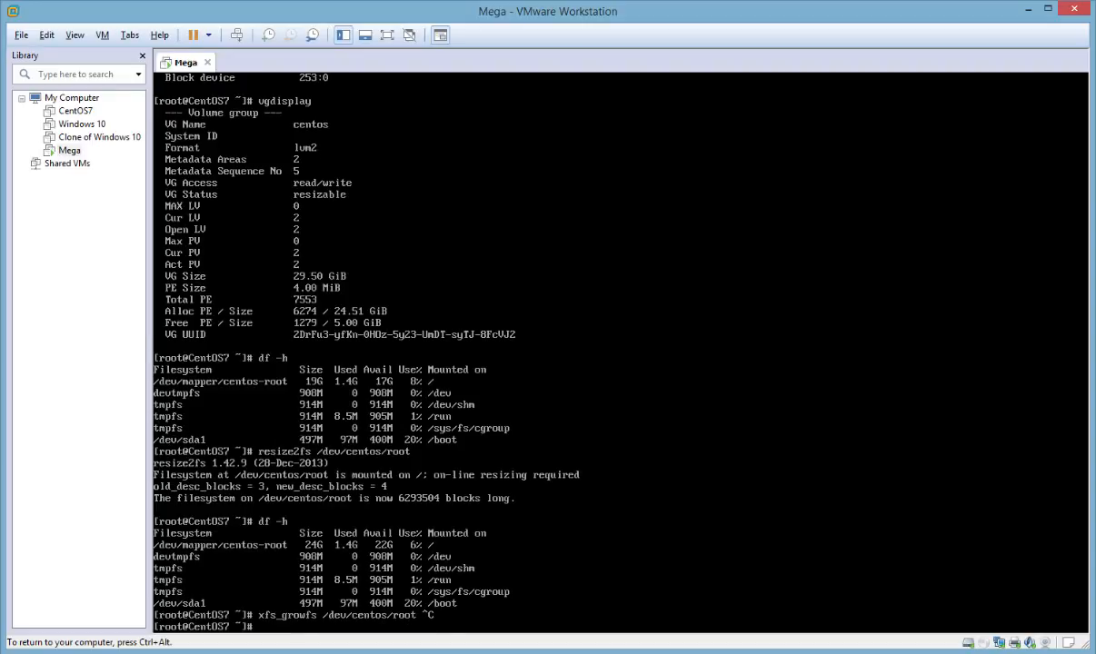